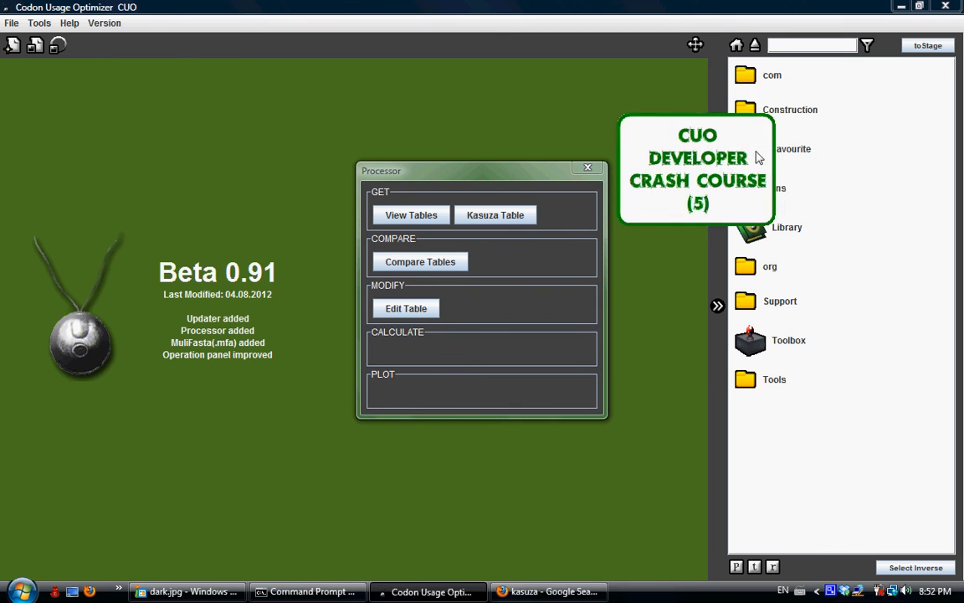
Reposition the Processor window and start viewing tables to bring up its file chooser.
drag(420, 174, 364, 180)
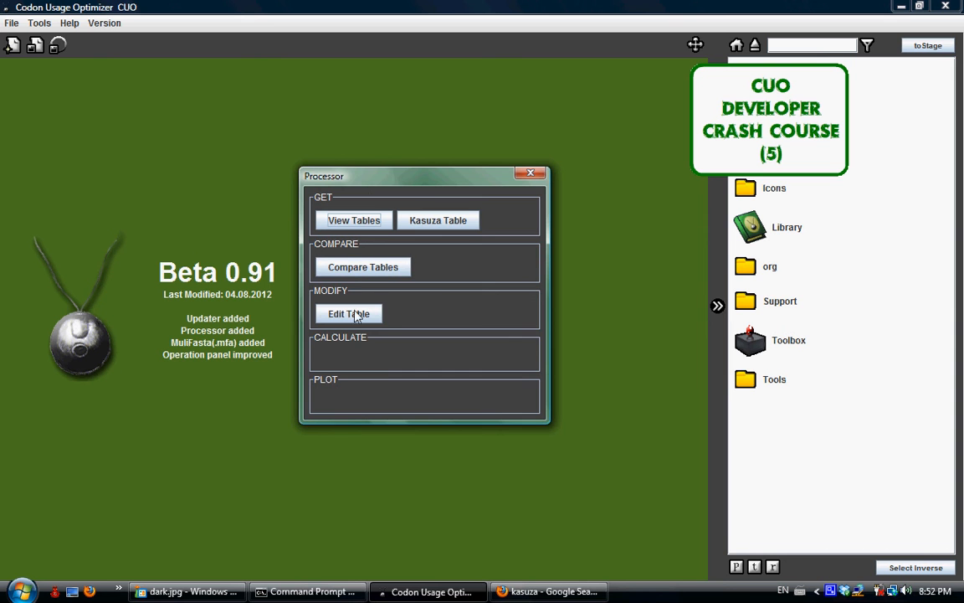
drag(482, 176, 491, 183)
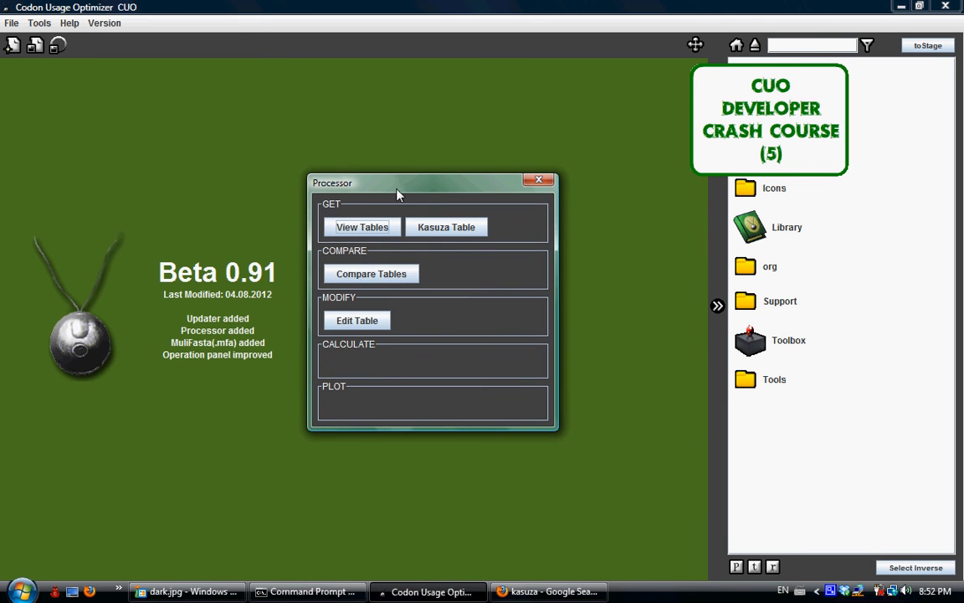
click(363, 227)
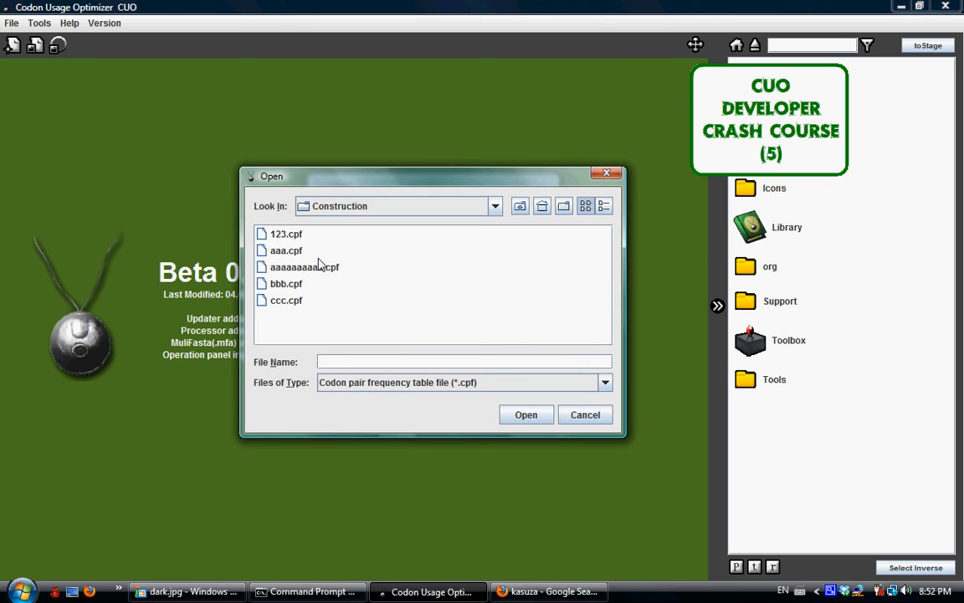
Look through the codon pair frequency table files in the Construction folder.
click(286, 235)
click(280, 267)
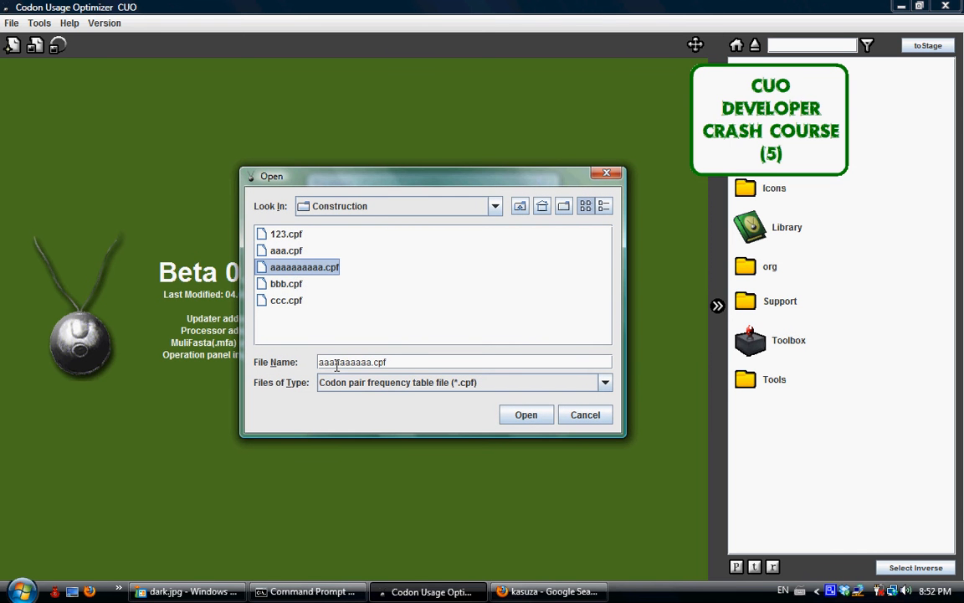
click(289, 300)
click(290, 250)
click(294, 283)
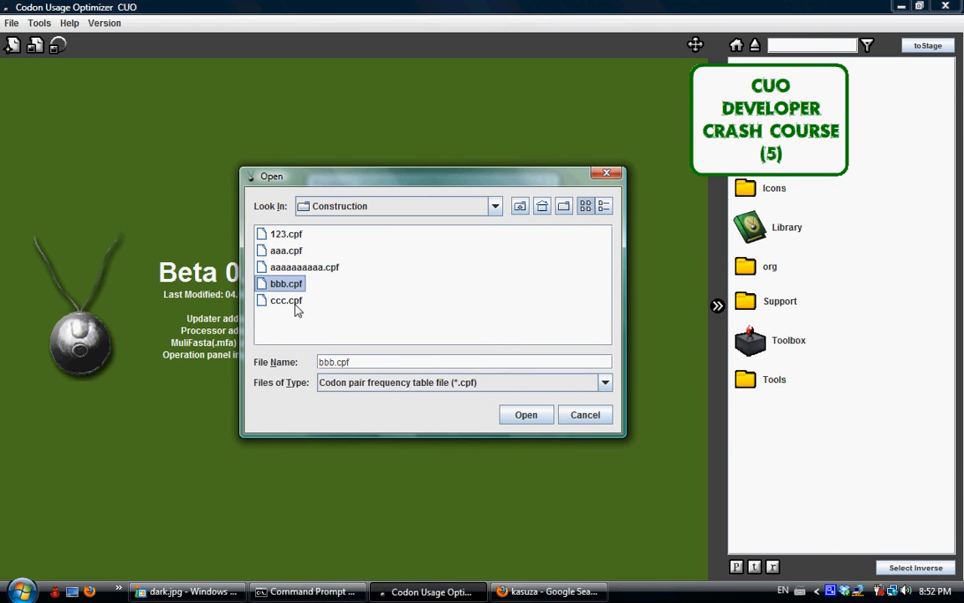
click(294, 302)
click(286, 283)
click(293, 267)
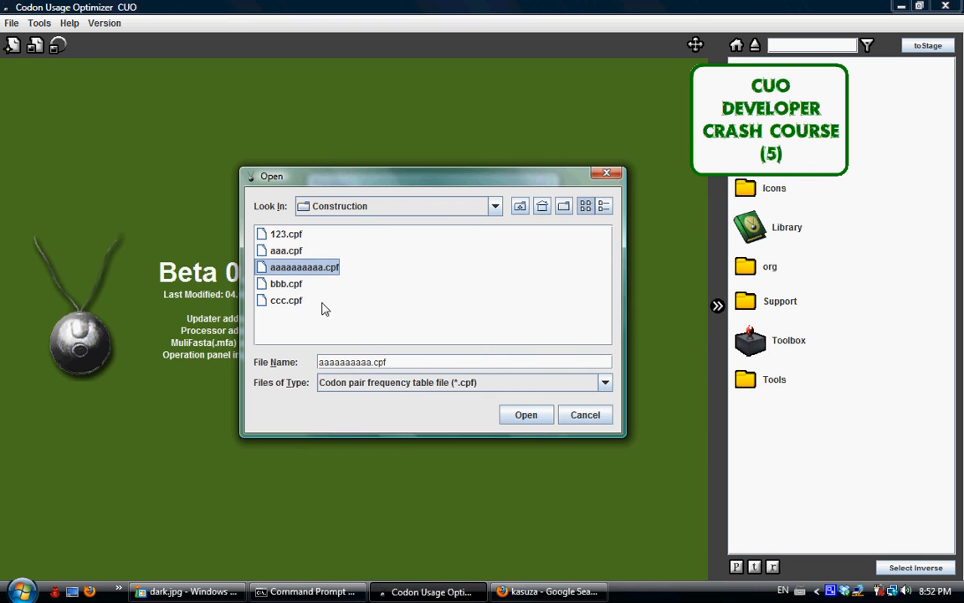
Set the file type filter to show all generated tables (*.cpt *.wt *.cft *.cpf).
click(389, 385)
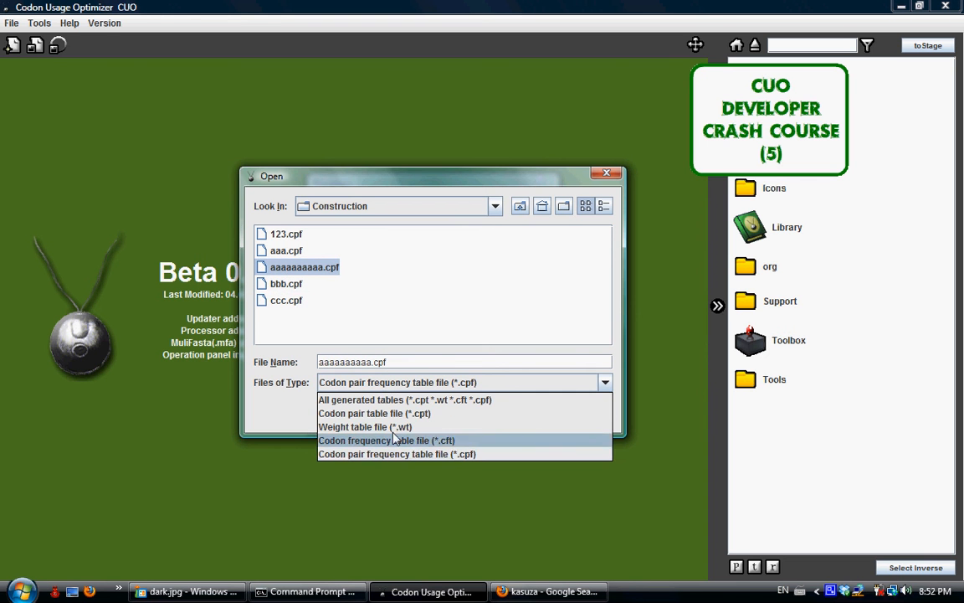
click(385, 384)
click(386, 383)
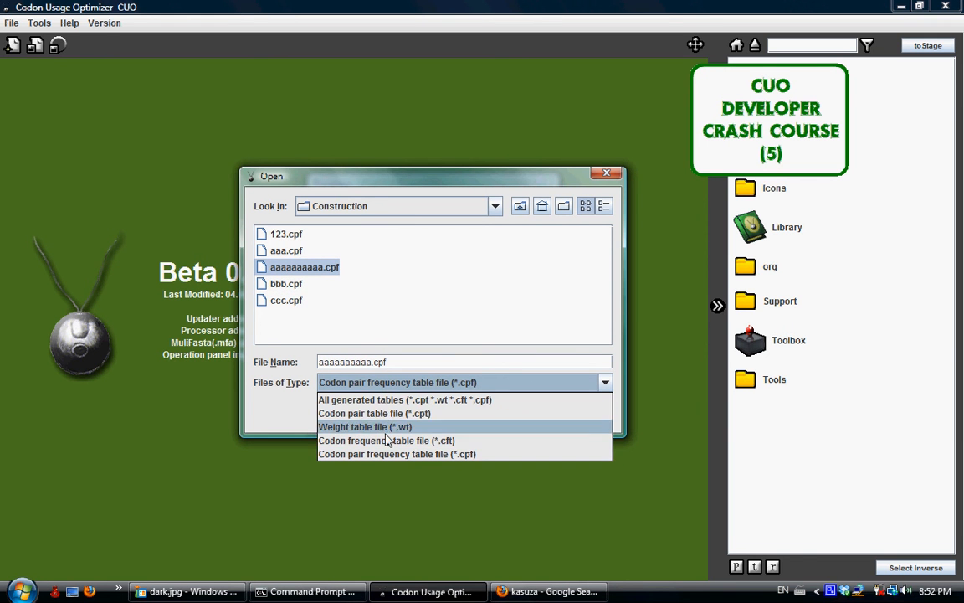
click(385, 398)
Filter the files to weight tables (*.wt) and open the five C.reinhardtii tables from Autopick through Uncategorized together.
click(385, 384)
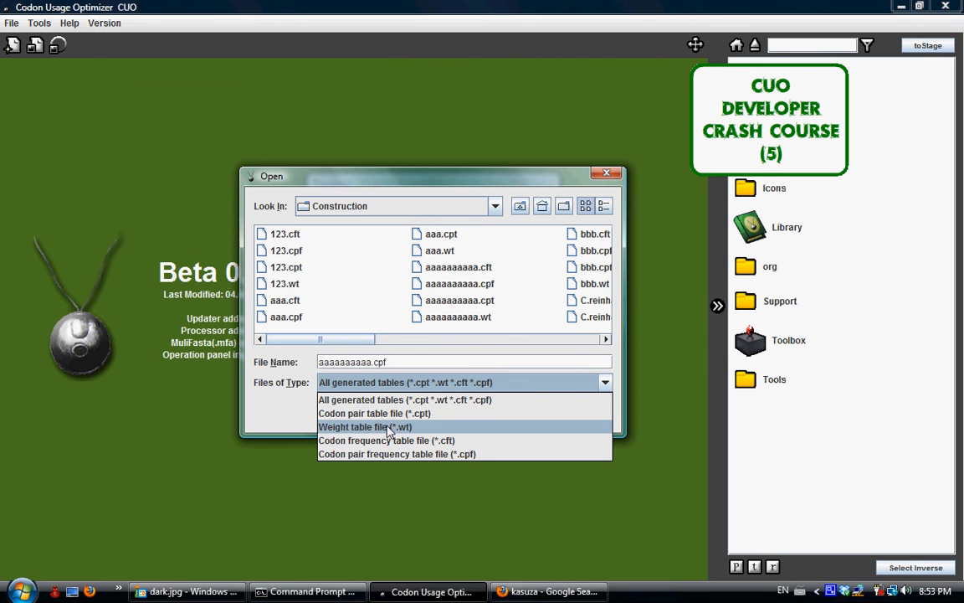
click(389, 427)
click(335, 301)
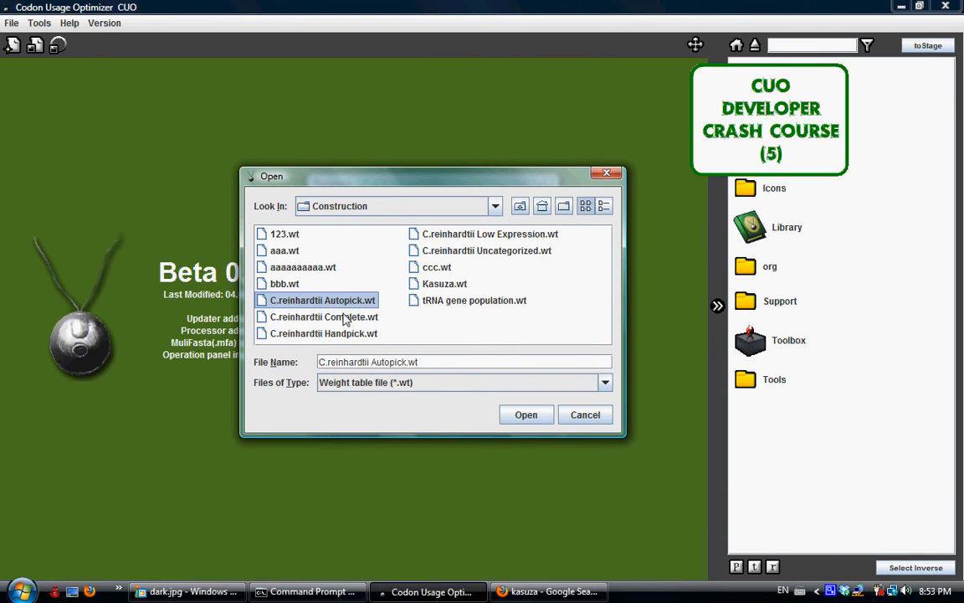
shift+click(422, 251)
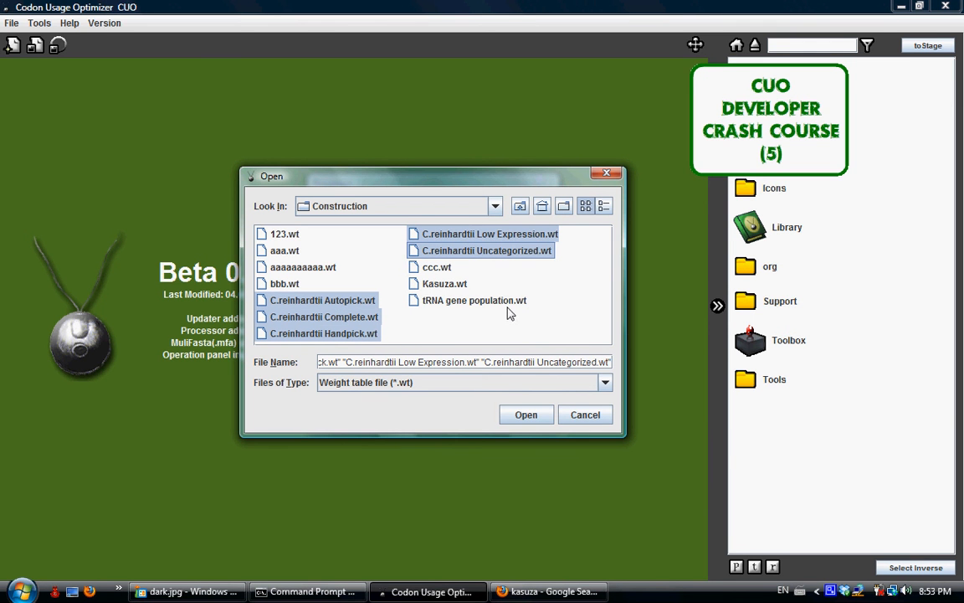
click(524, 416)
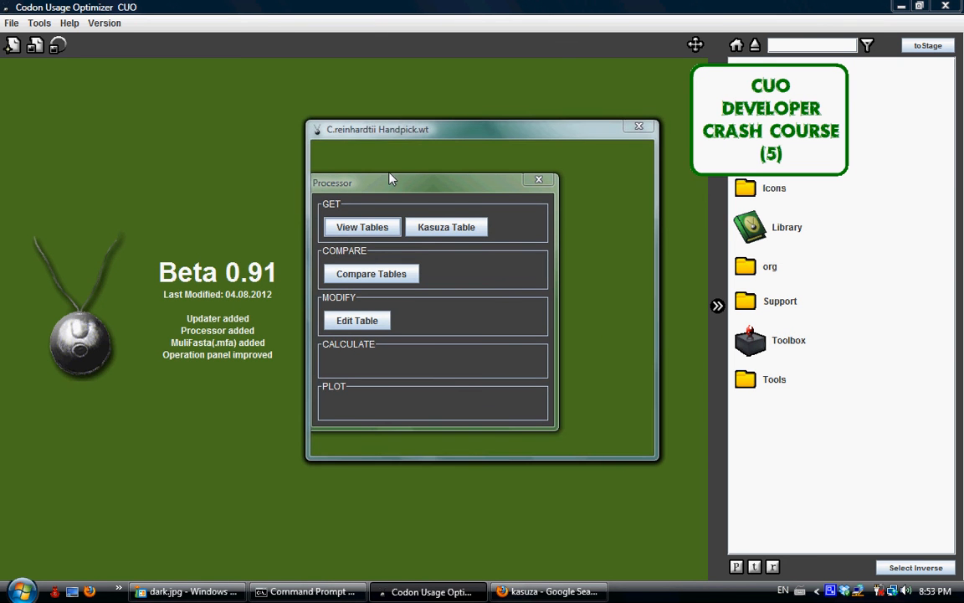
Spread the overlapping C.reinhardtii weight table windows apart to examine their codon values.
drag(478, 129, 172, 195)
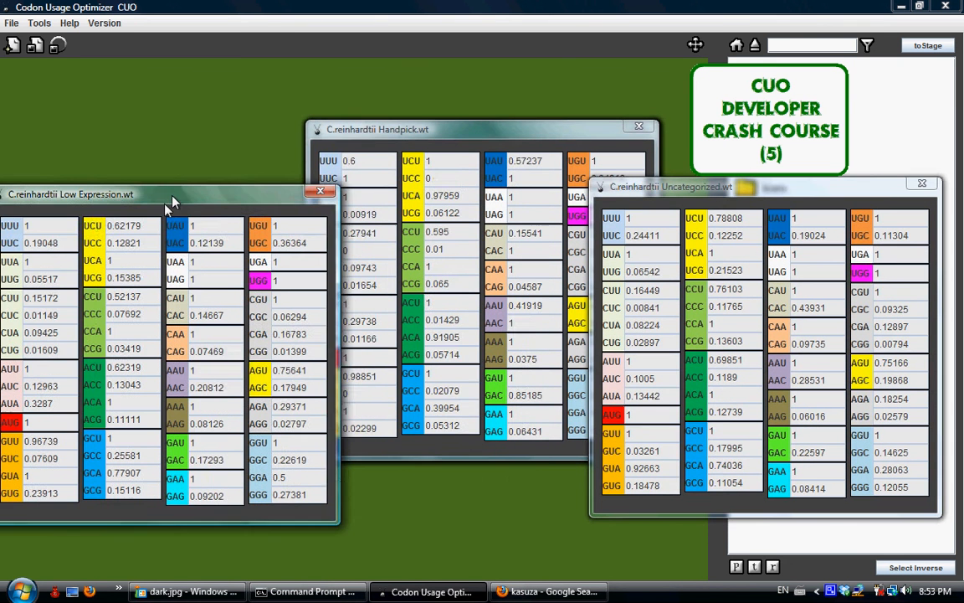
drag(405, 128, 124, 77)
drag(437, 129, 214, 74)
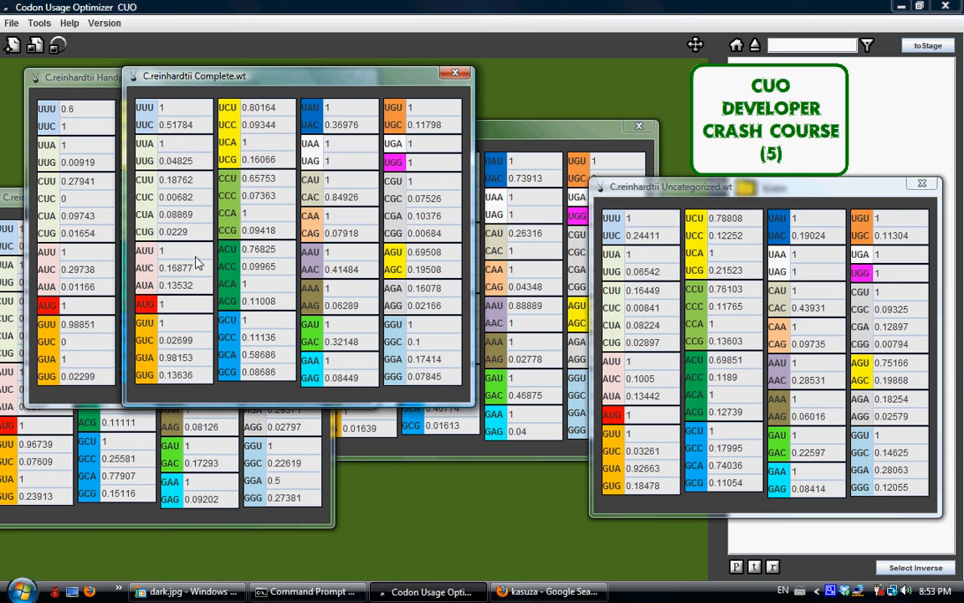
drag(253, 72, 315, 151)
Close all five C.reinhardtii weight table windows.
click(483, 152)
click(357, 75)
drag(243, 196, 357, 185)
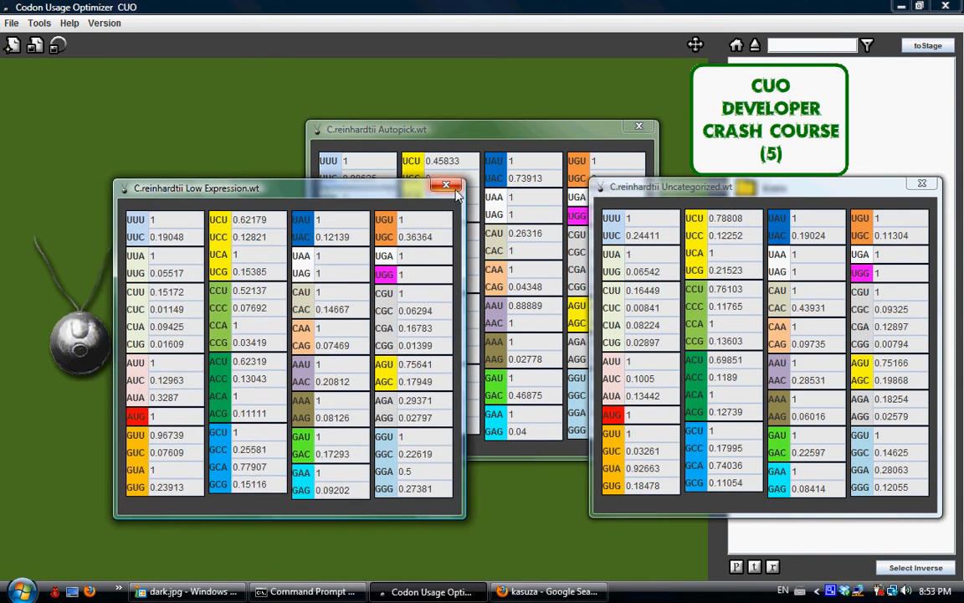
click(448, 186)
click(922, 183)
click(639, 127)
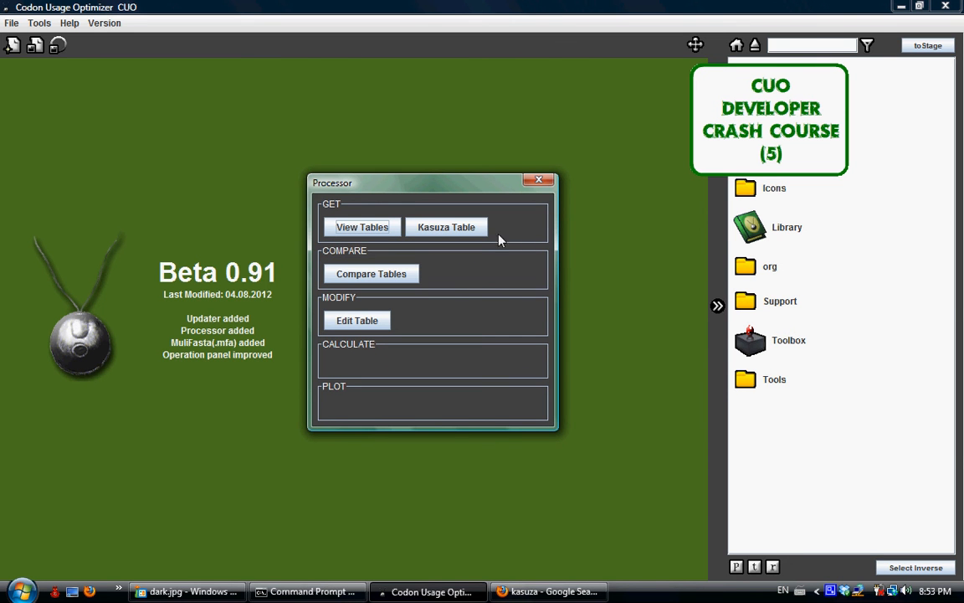
Open the Kasuza table parsing window and move it slightly upward.
click(456, 229)
drag(452, 192, 444, 168)
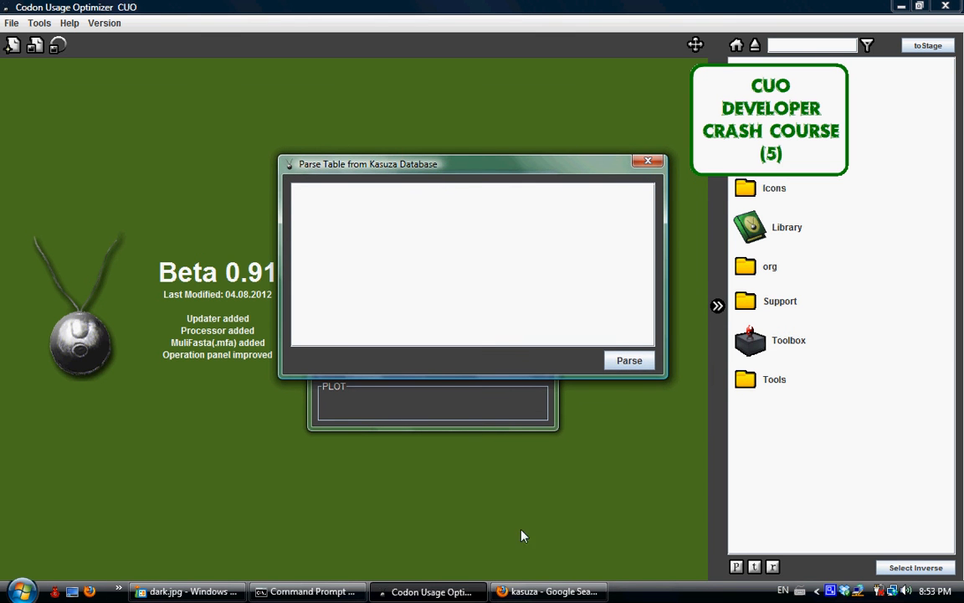
Switch to Firefox, search Google for "kasuza database", and open the Codon Usage Database site.
click(546, 591)
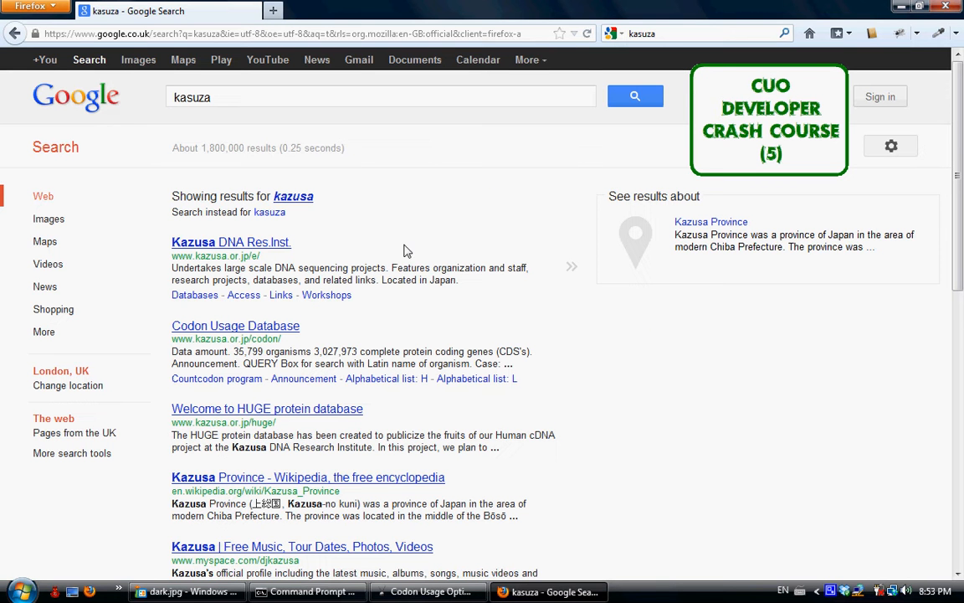
click(291, 100)
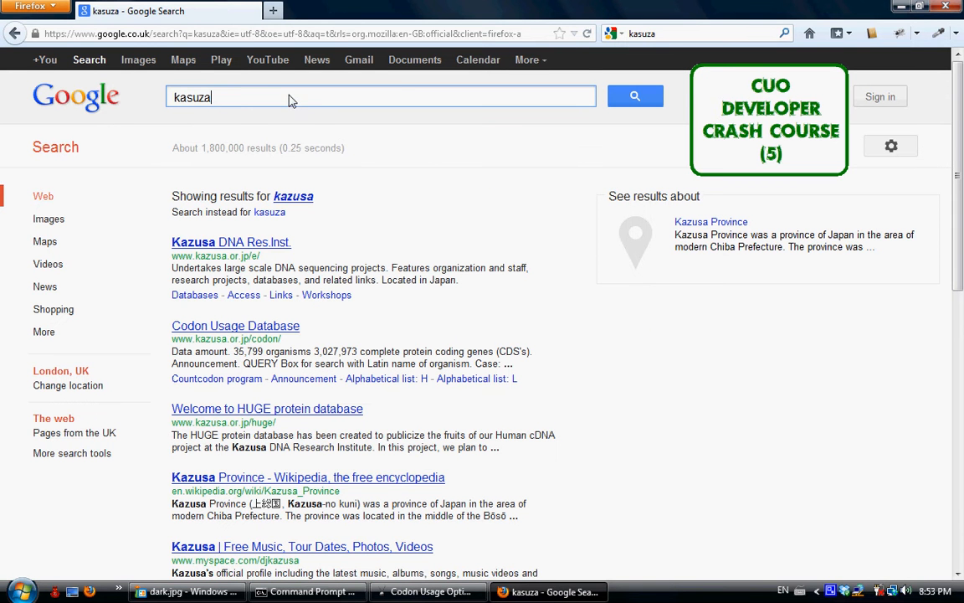
text(database)
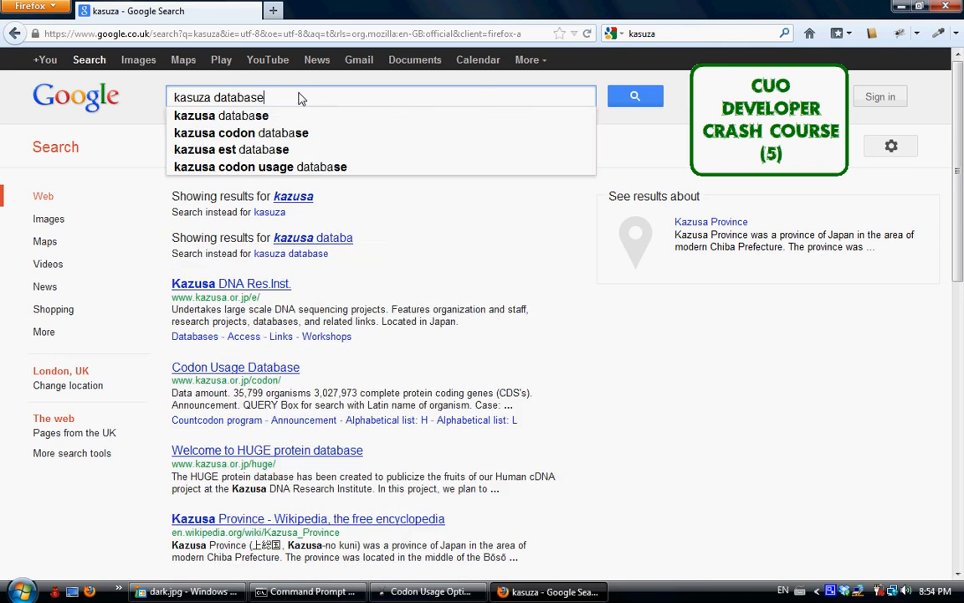
key(Return)
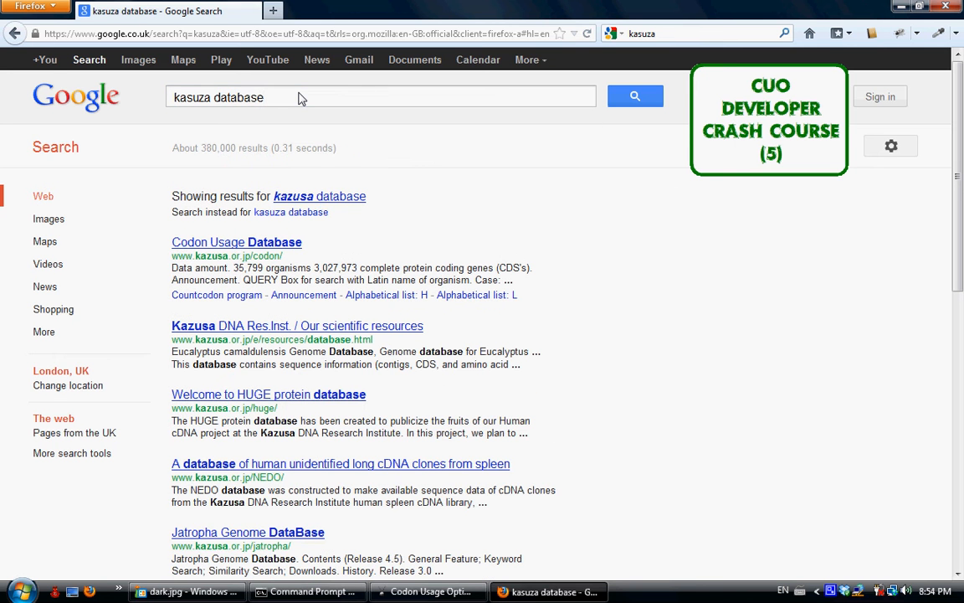
click(286, 245)
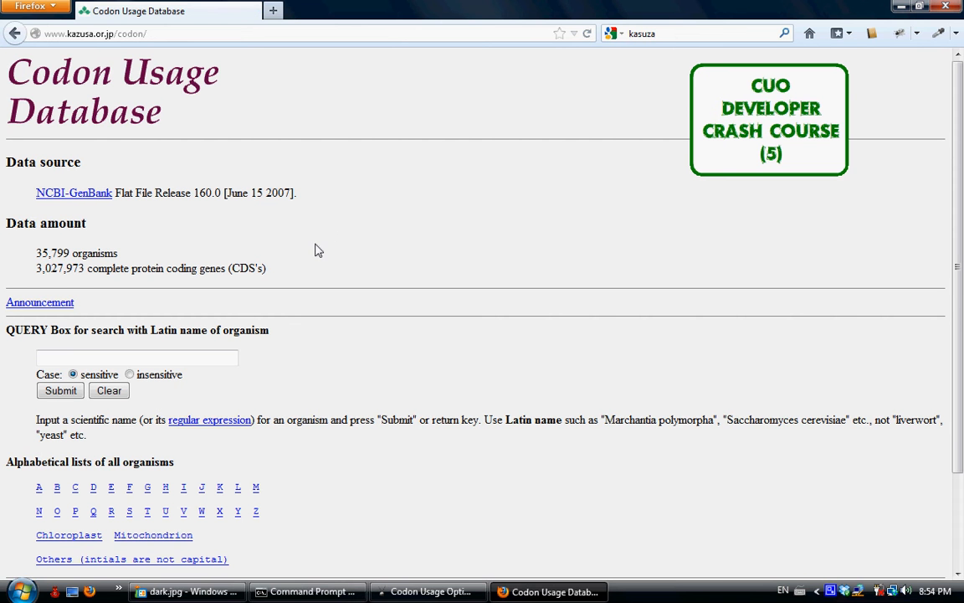
Open the codon usage table of Echovirus 1 from the alphabetical list of organisms under E.
scroll(448, 266, down, 1)
scroll(453, 266, down, 2)
scroll(455, 272, up, 3)
mouse_move(960, 150)
mouse_down()
mouse_move(960, 226)
mouse_move(960, 133)
mouse_up()
scroll(199, 367, down, 1)
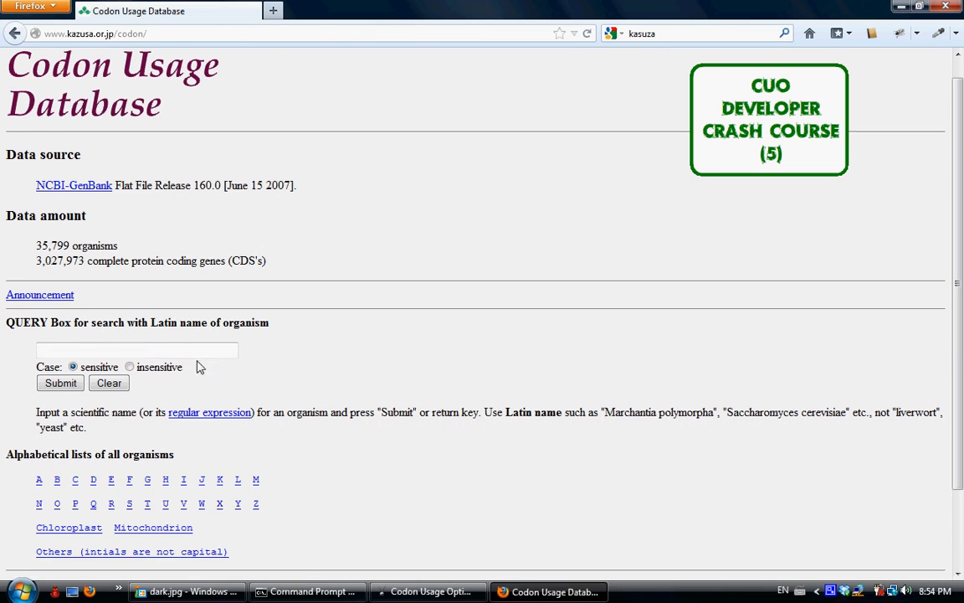
scroll(199, 366, down, 3)
click(111, 380)
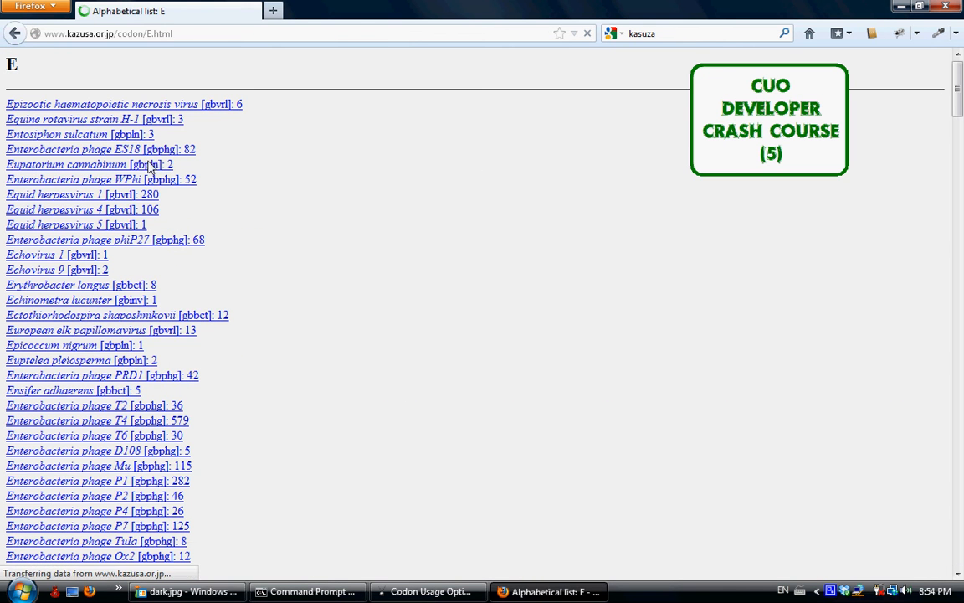
click(30, 253)
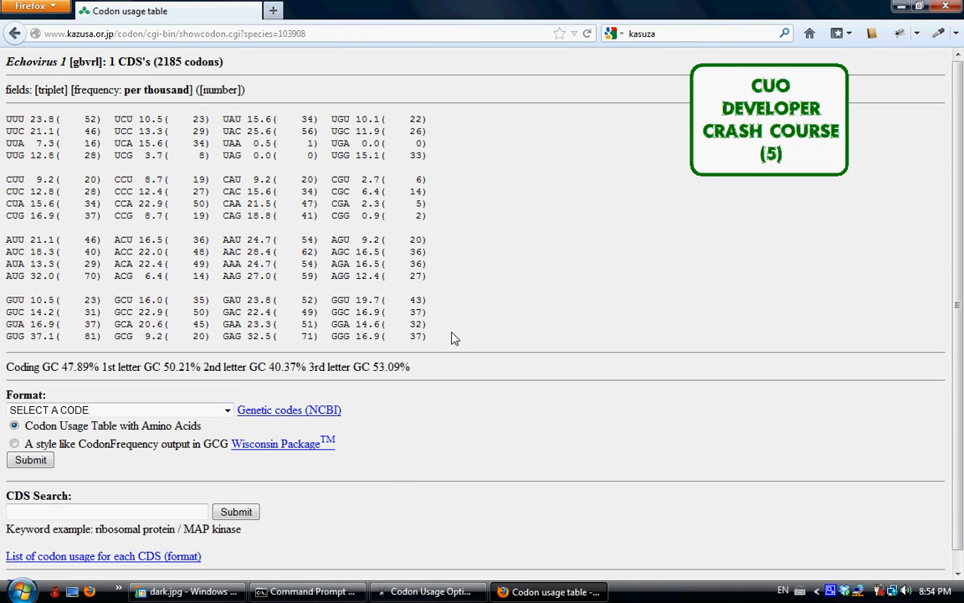
Copy the whole Echovirus 1 codon table and paste it into the Kasuza parsing window of Codon Usage Optimizer.
drag(436, 337, 2, 119)
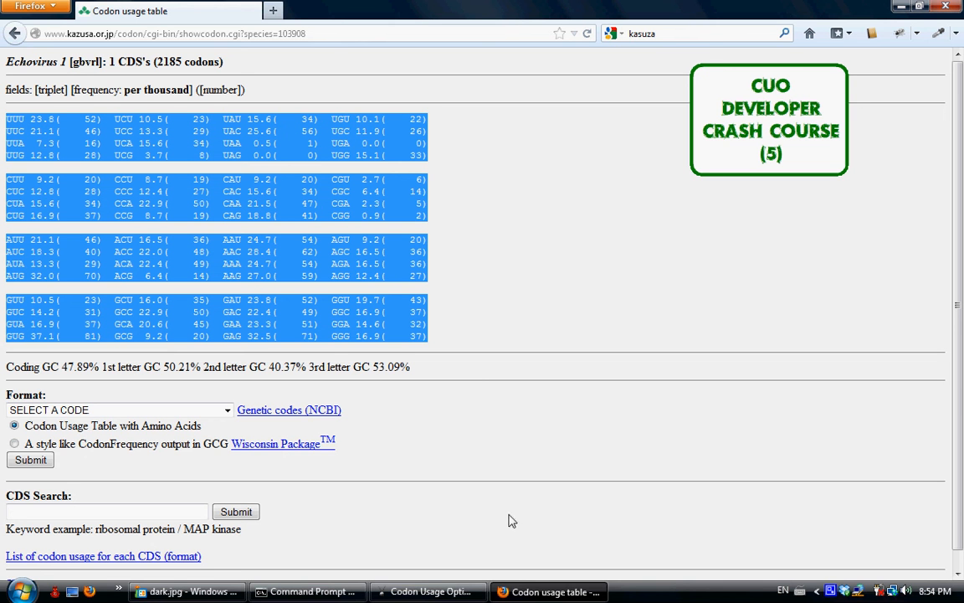
click(443, 583)
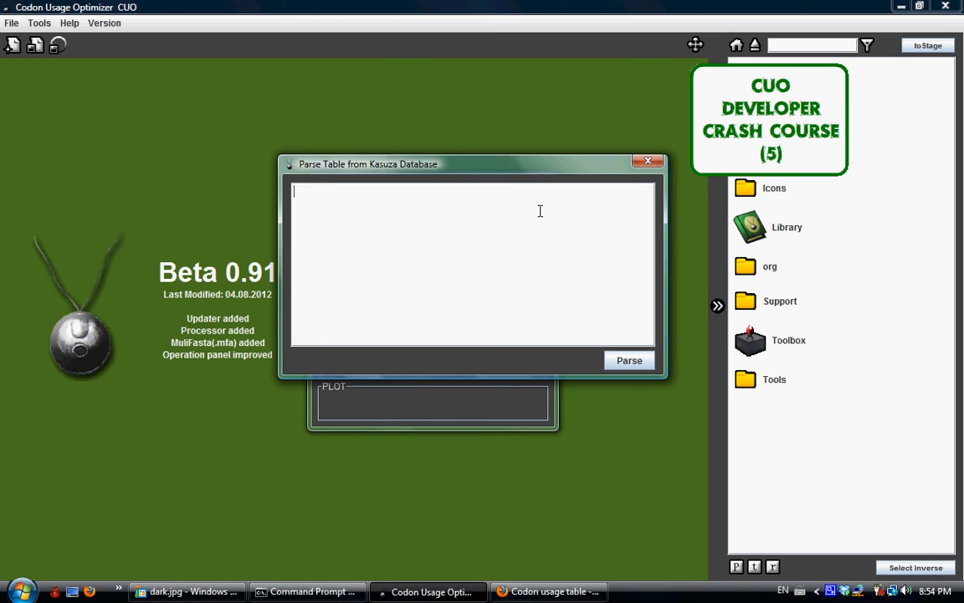
key(ctrl+v)
drag(650, 279, 649, 236)
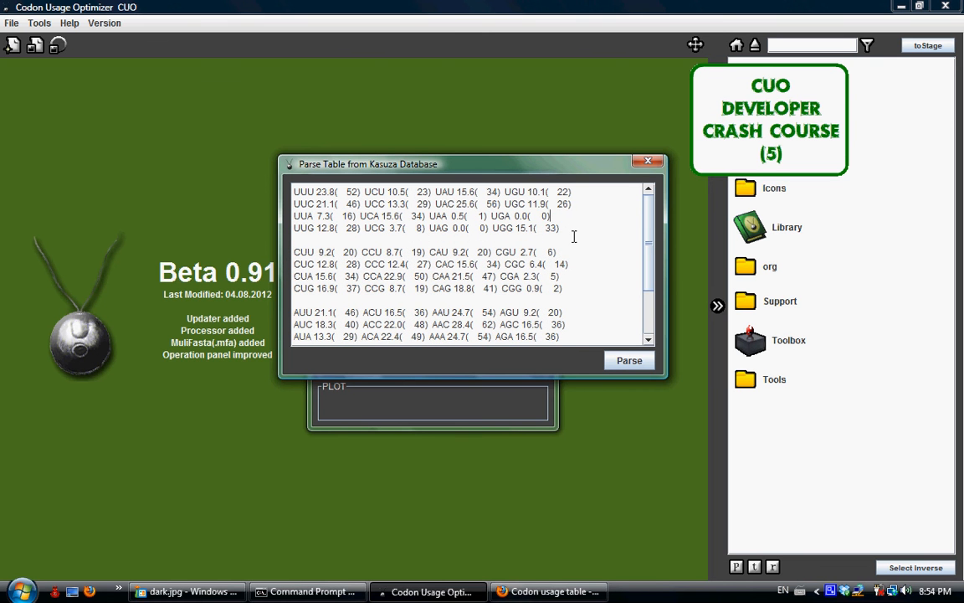
Check the pasted codon data against the source table in Firefox, returning to Codon Usage Optimizer.
click(548, 590)
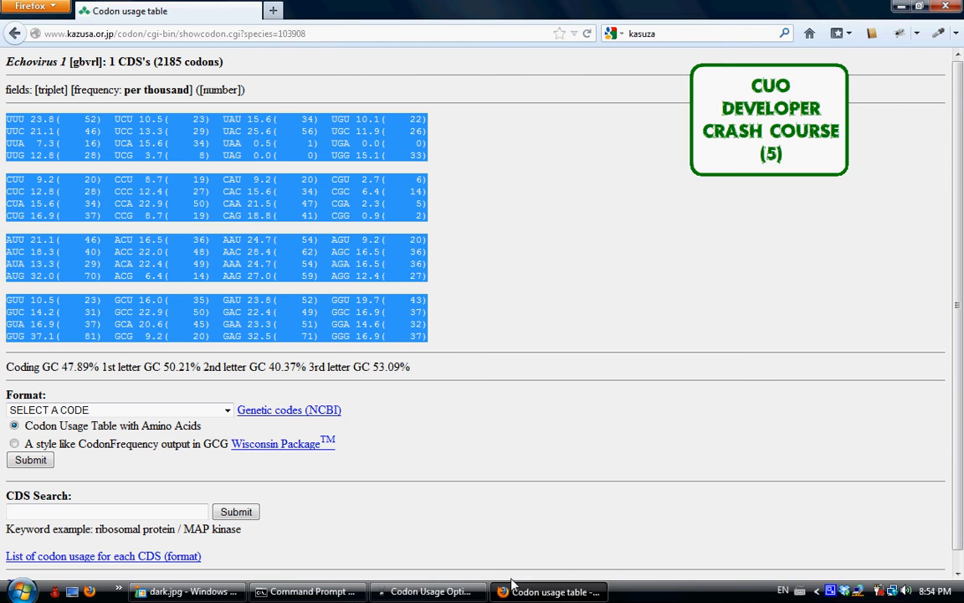
click(432, 591)
mouse_move(651, 218)
mouse_down()
mouse_move(644, 273)
mouse_move(649, 218)
mouse_up()
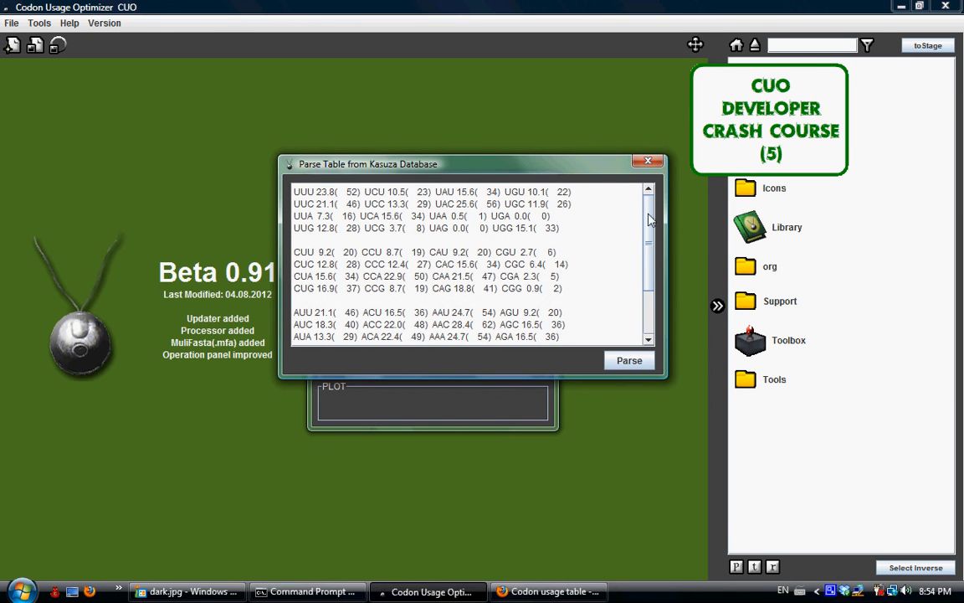
Parse the pasted codon data and enlarge the Edit Table window until its Load, Clear and Save options fit.
drag(552, 174, 510, 187)
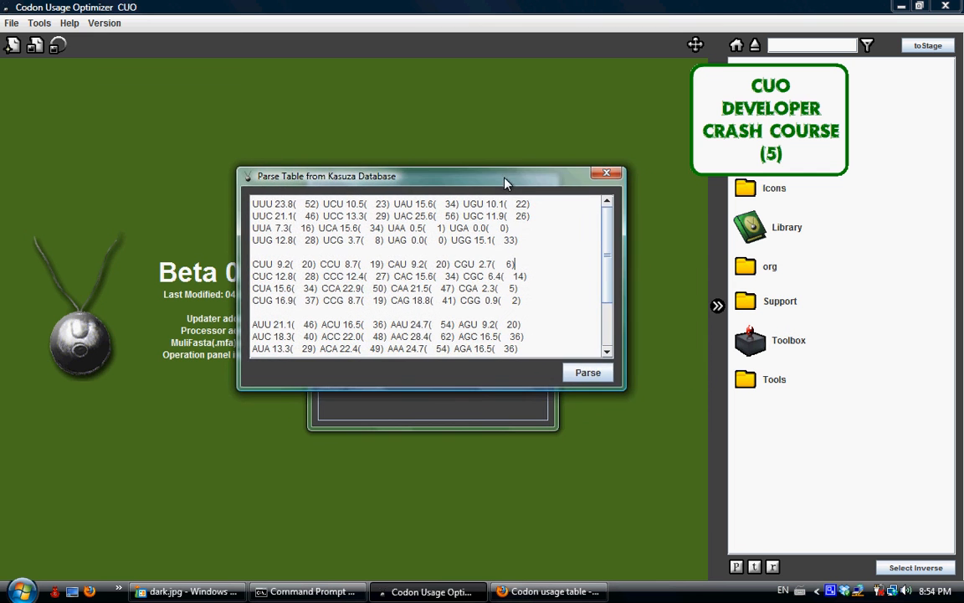
click(590, 372)
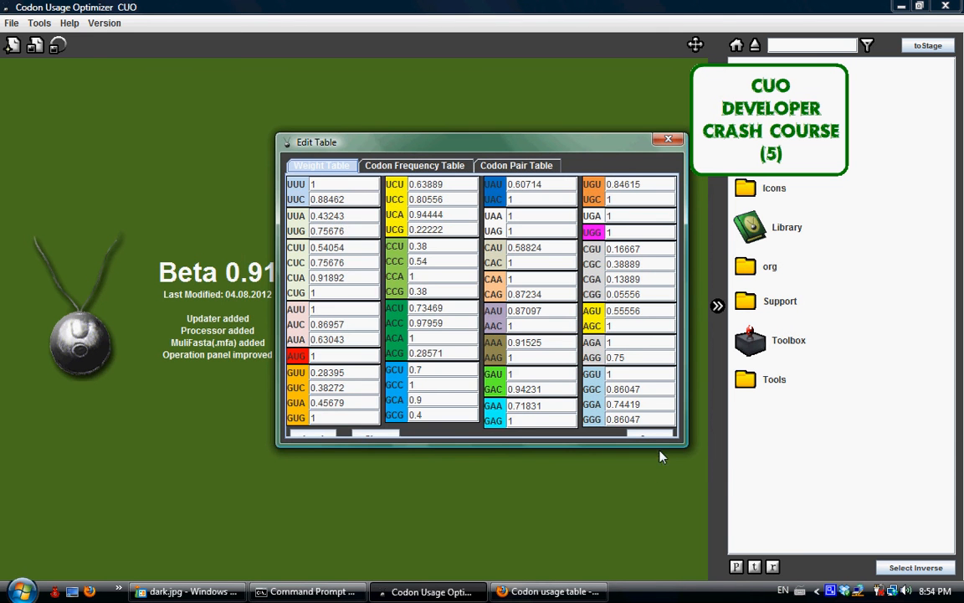
drag(682, 446, 725, 472)
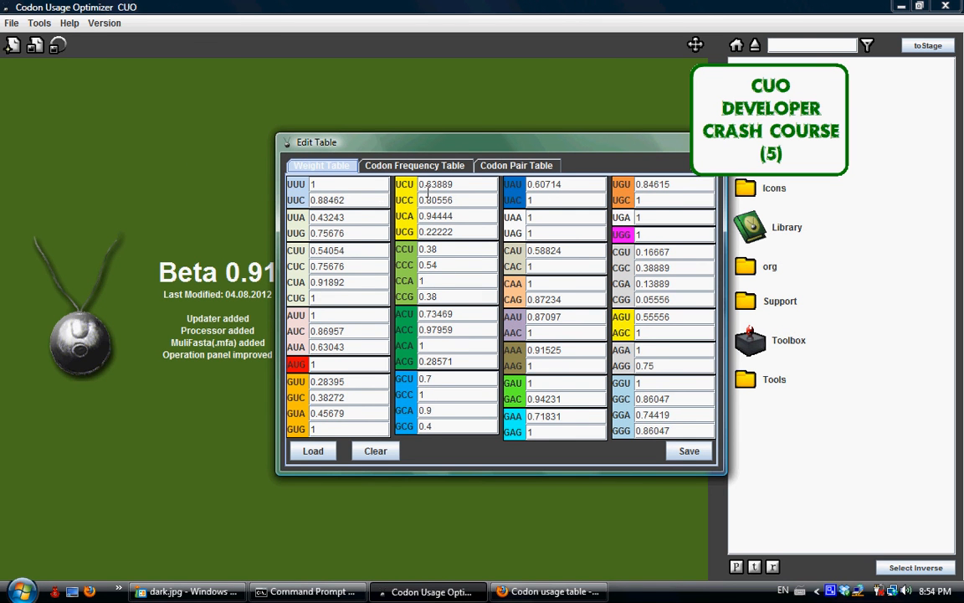
View the parsed codon frequency table and return to the weight table.
click(411, 167)
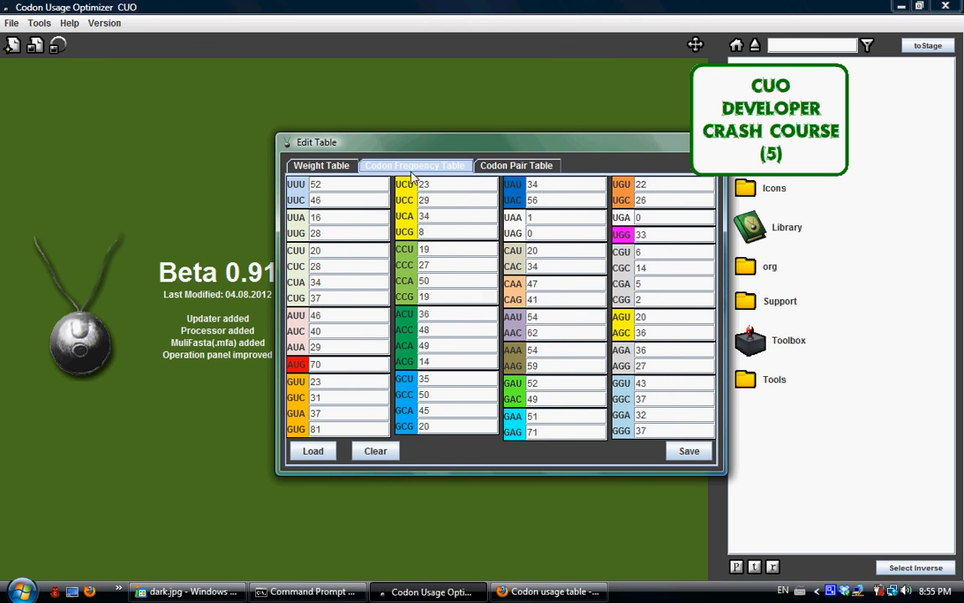
click(322, 166)
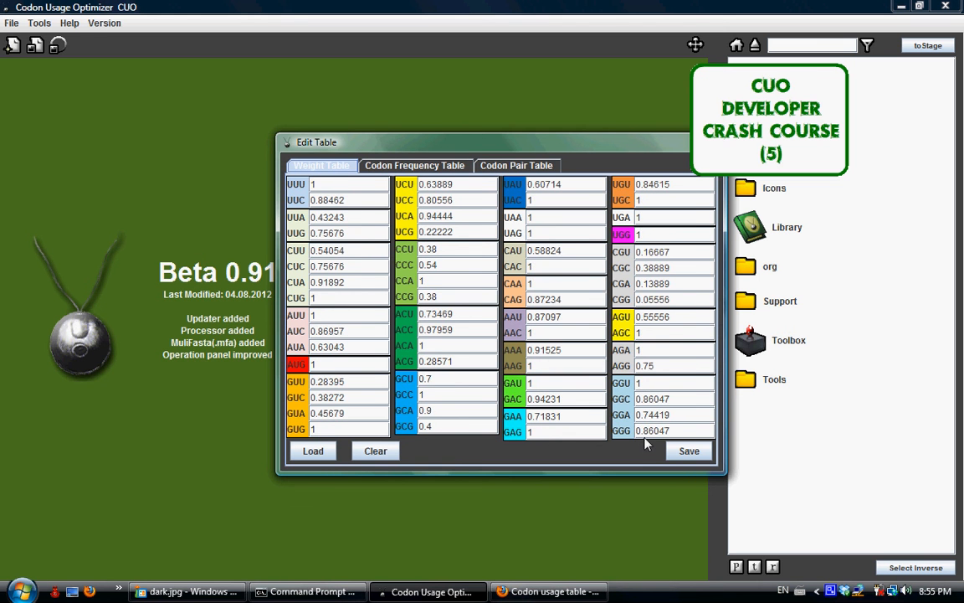
click(688, 450)
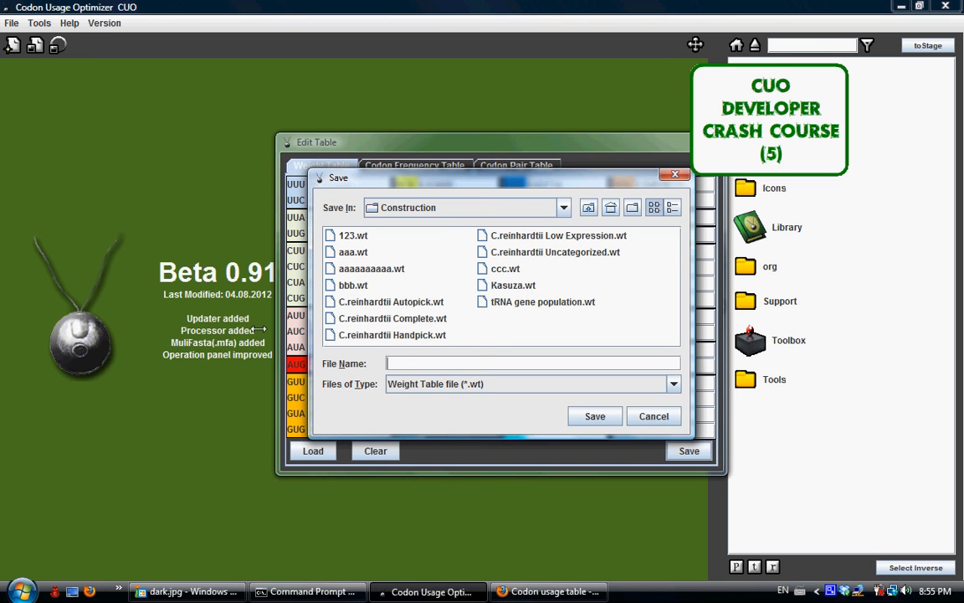
text(aaa)
click(651, 418)
Compare the parsed weight table with the codon frequency table, and close the Edit Table window.
drag(516, 153, 382, 157)
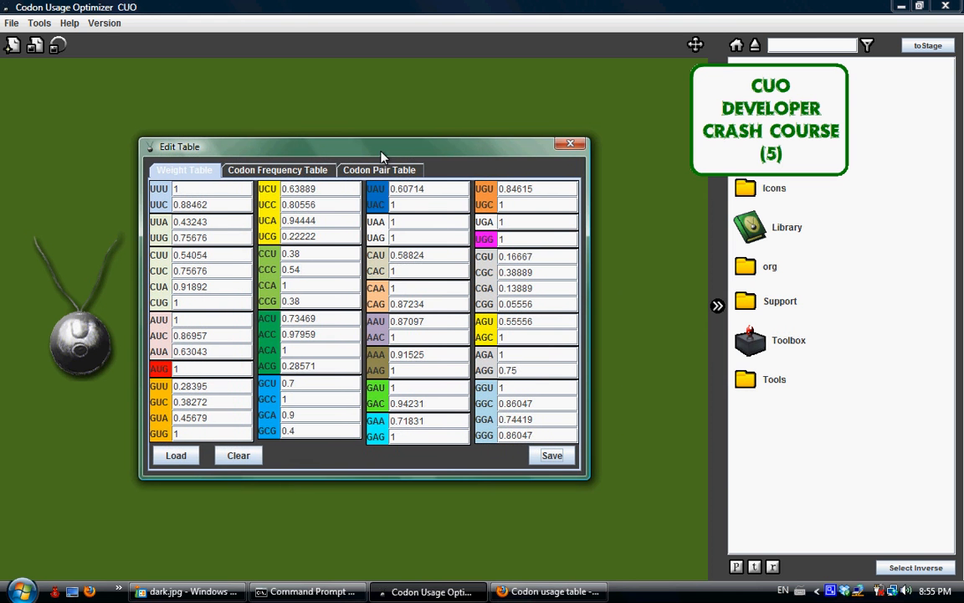
click(276, 163)
click(178, 161)
click(252, 168)
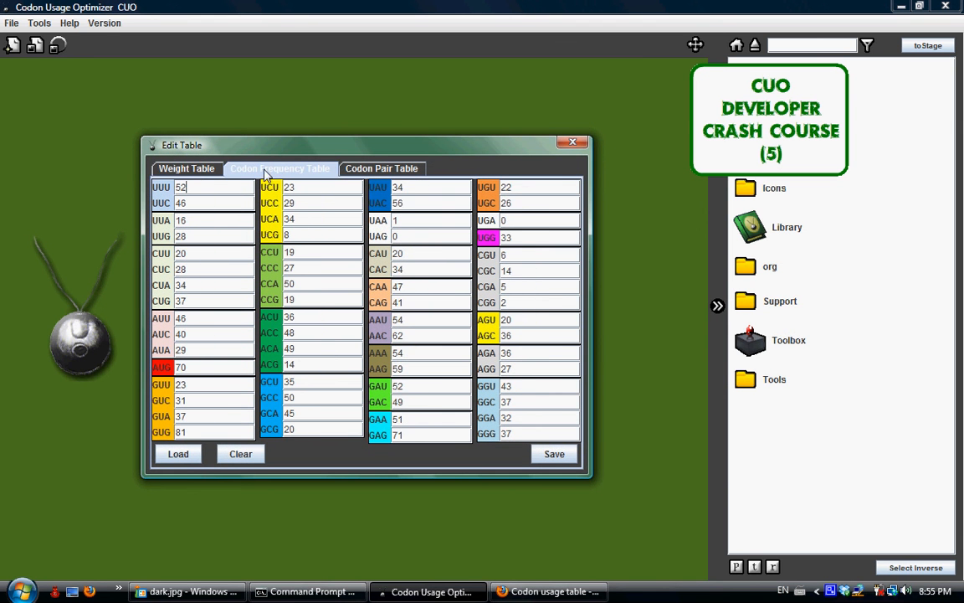
click(180, 168)
click(293, 169)
click(572, 144)
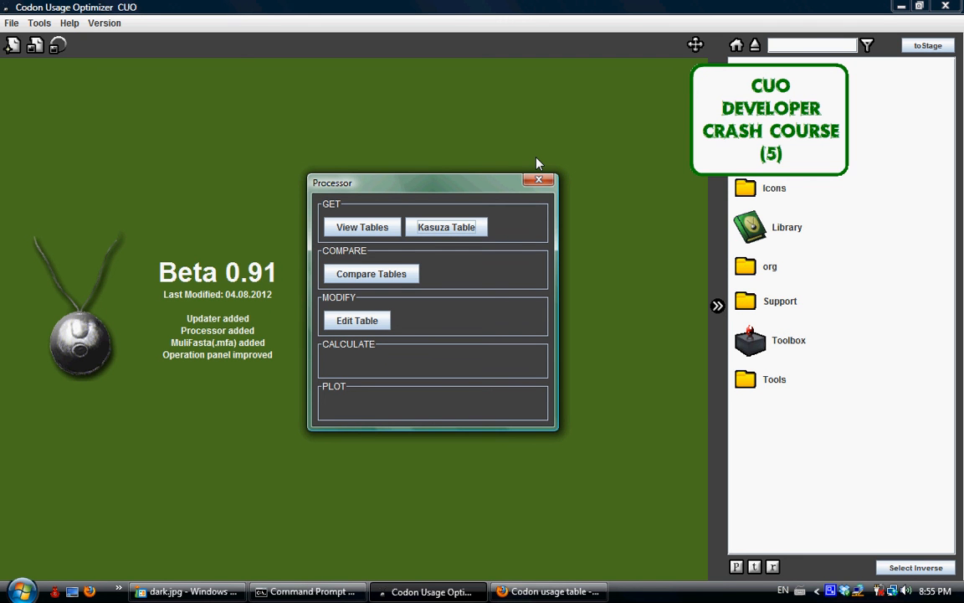
Switch to Firefox to review the extent of the Echovirus 1 codon table, and return to Codon Usage Optimizer.
click(549, 591)
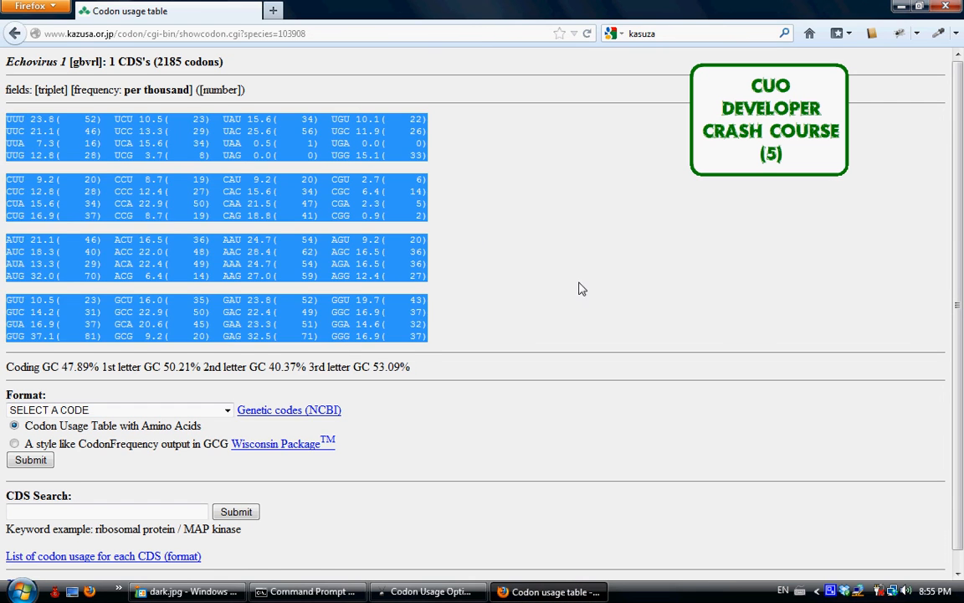
click(562, 283)
drag(437, 325, 12, 116)
click(556, 182)
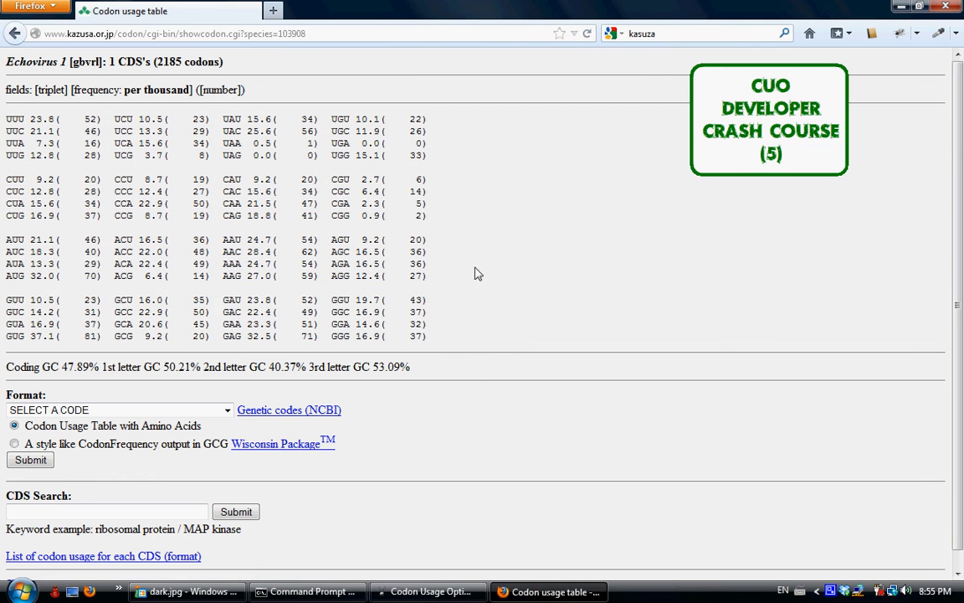
drag(478, 302, 454, 271)
drag(440, 328, 138, 140)
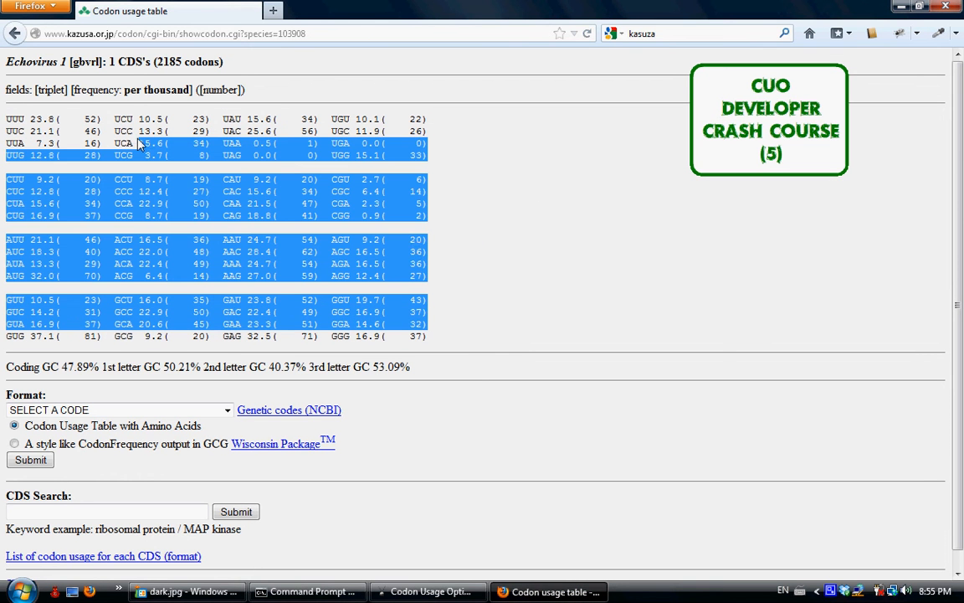
click(485, 327)
drag(433, 335, 5, 111)
click(458, 243)
drag(455, 237, 445, 257)
click(408, 295)
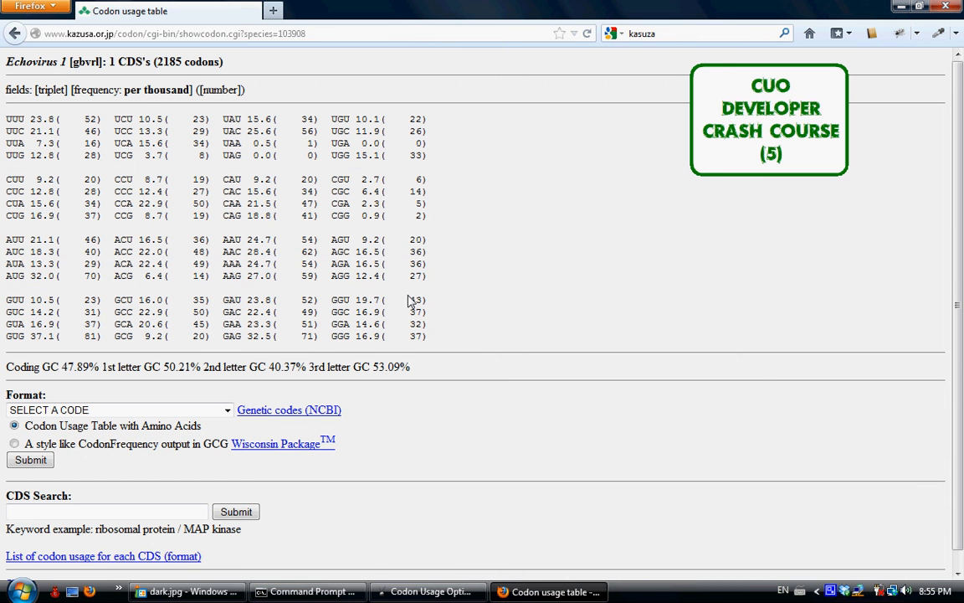
click(456, 591)
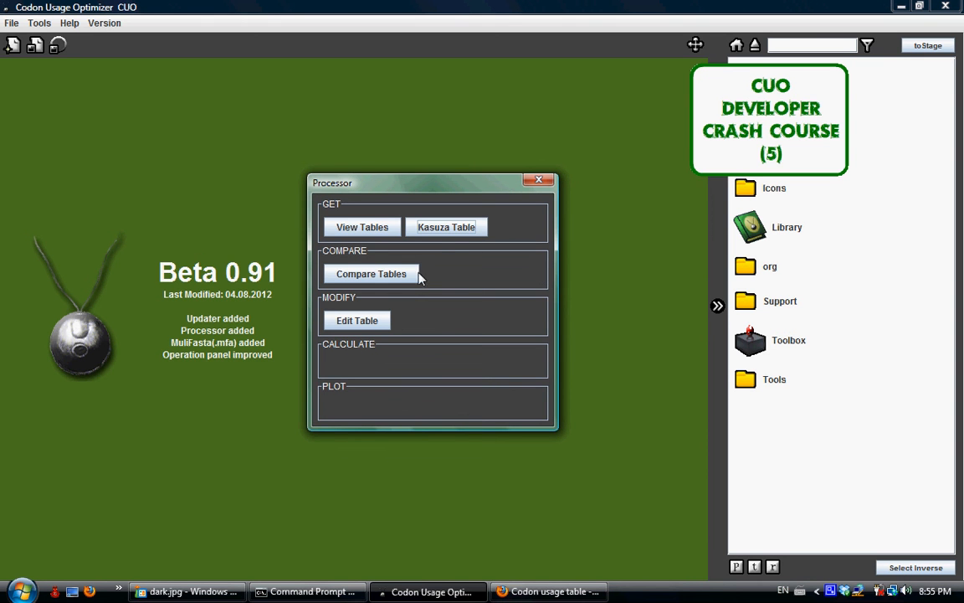
Start a table comparison and add the five C.reinhardtii codon frequency (.cft) files: Autopick, Complete, Handpick, Low Expression and Uncategorized.
click(395, 277)
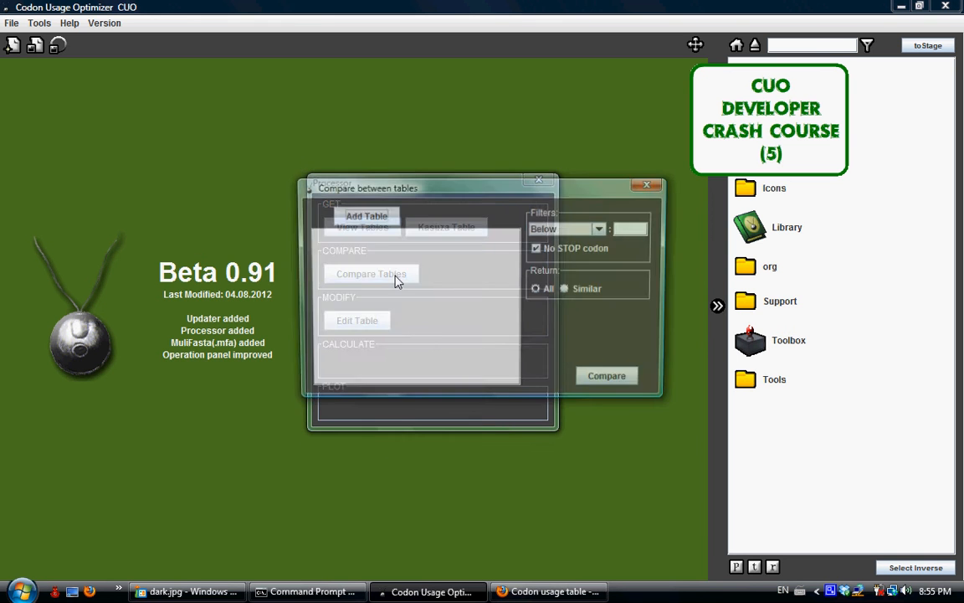
click(373, 216)
click(351, 382)
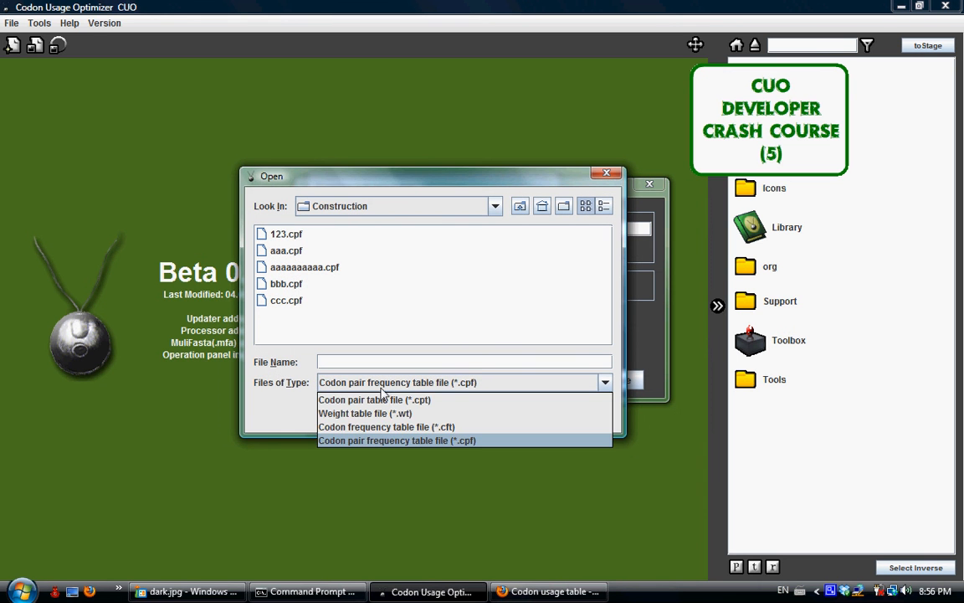
click(455, 429)
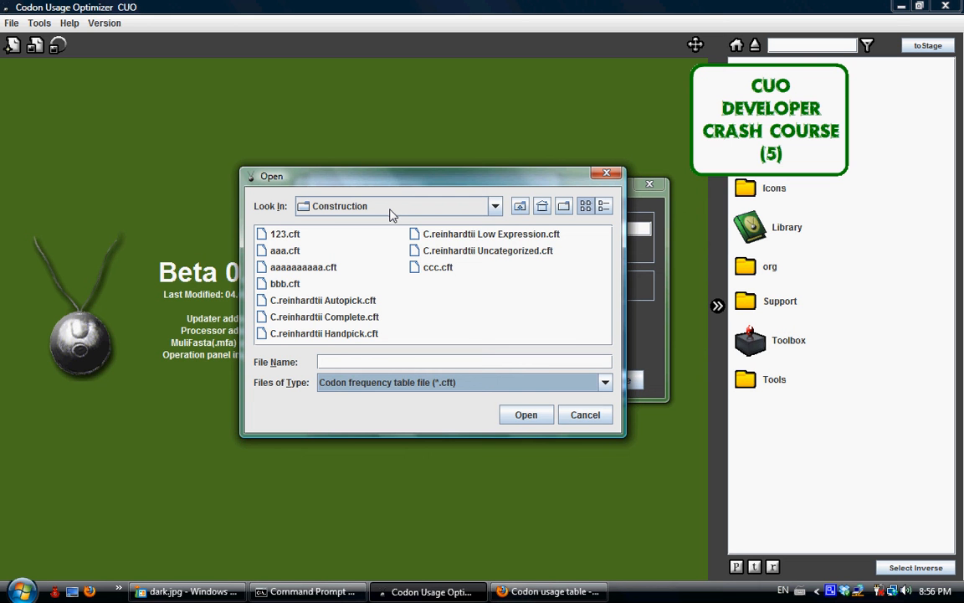
click(364, 299)
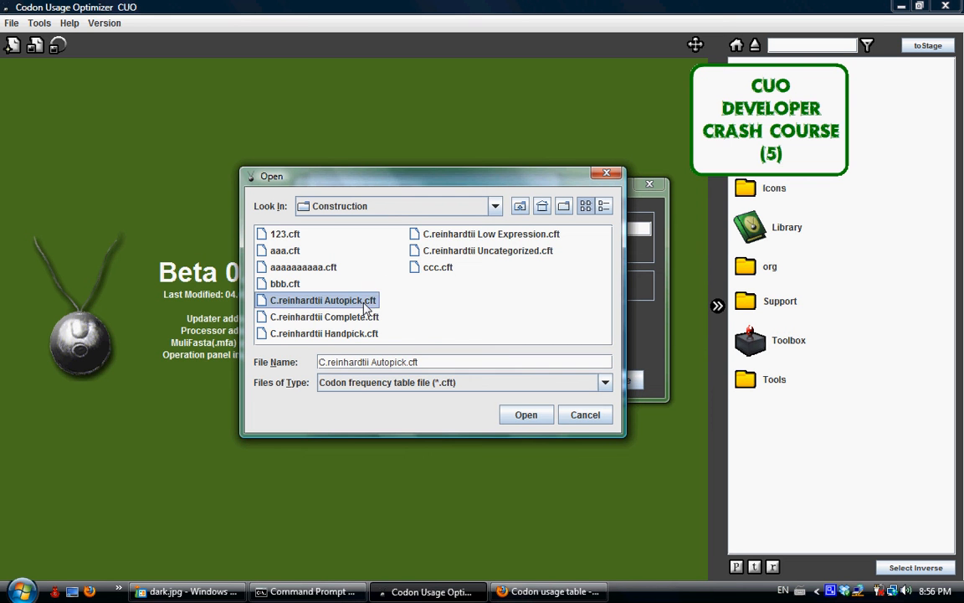
shift+click(473, 254)
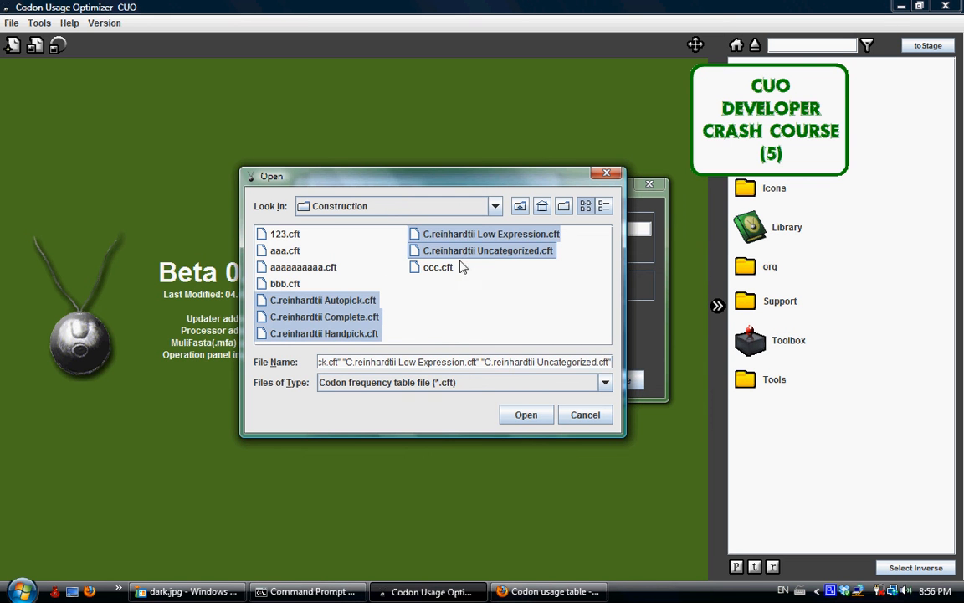
click(528, 414)
click(424, 310)
click(366, 237)
click(409, 251)
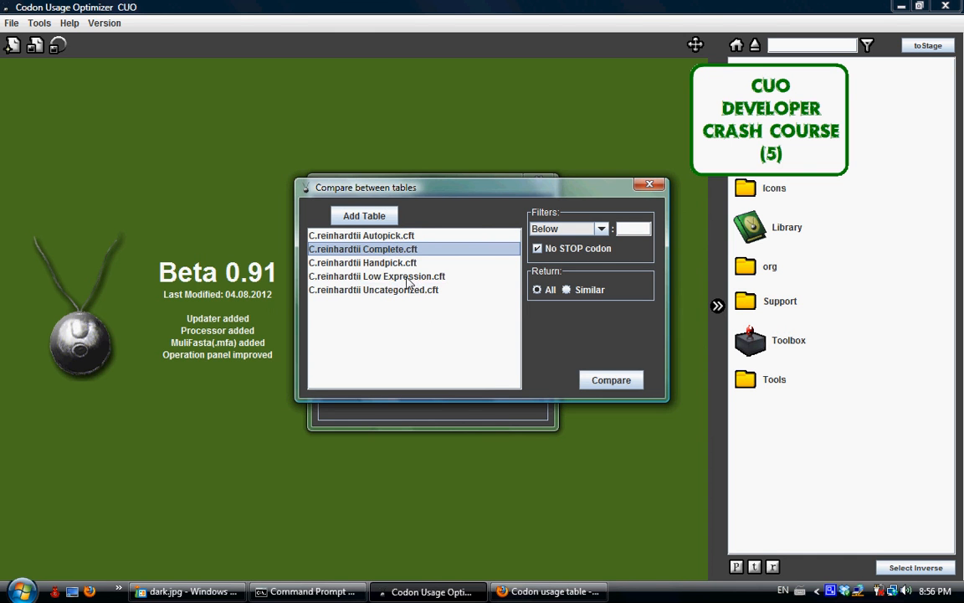
click(408, 279)
click(387, 251)
click(410, 278)
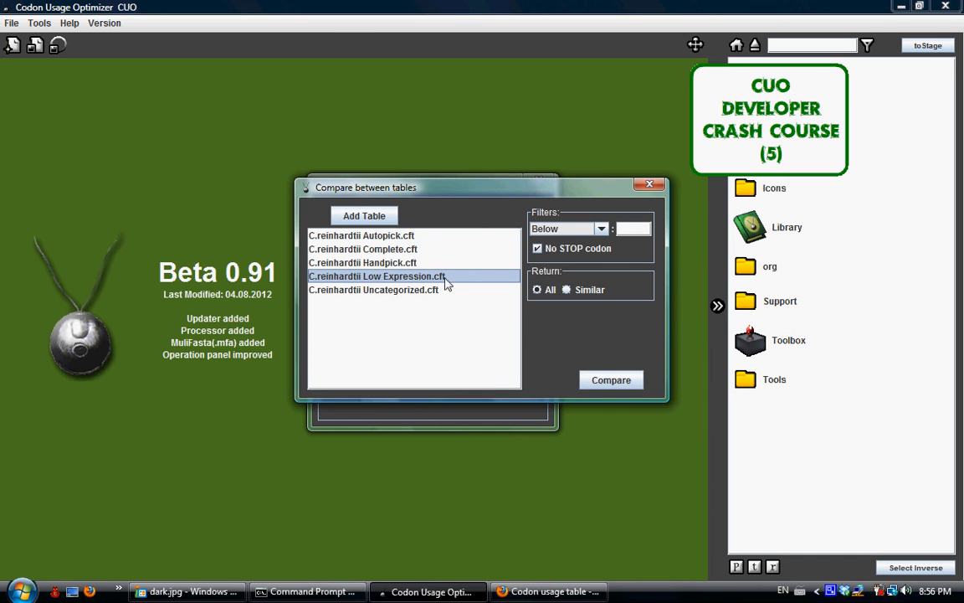
Set the comparison filter to codons Below 100.
click(578, 234)
click(576, 232)
click(576, 231)
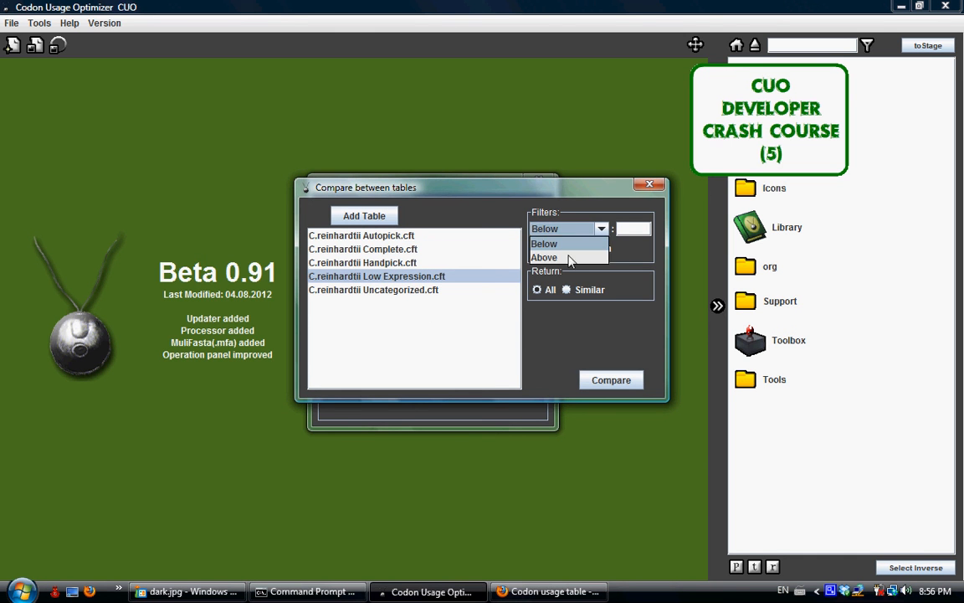
click(569, 240)
click(644, 230)
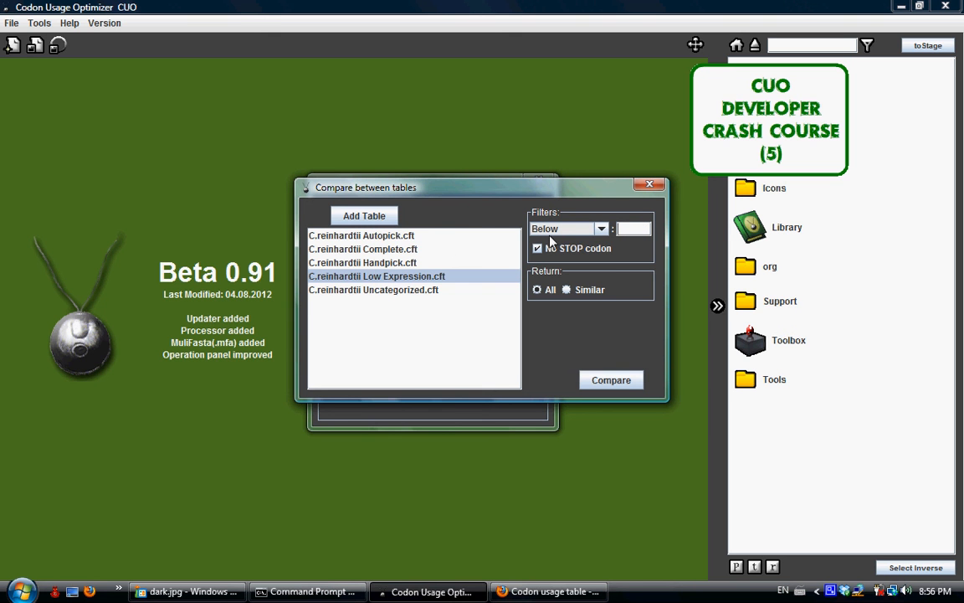
click(385, 235)
click(431, 276)
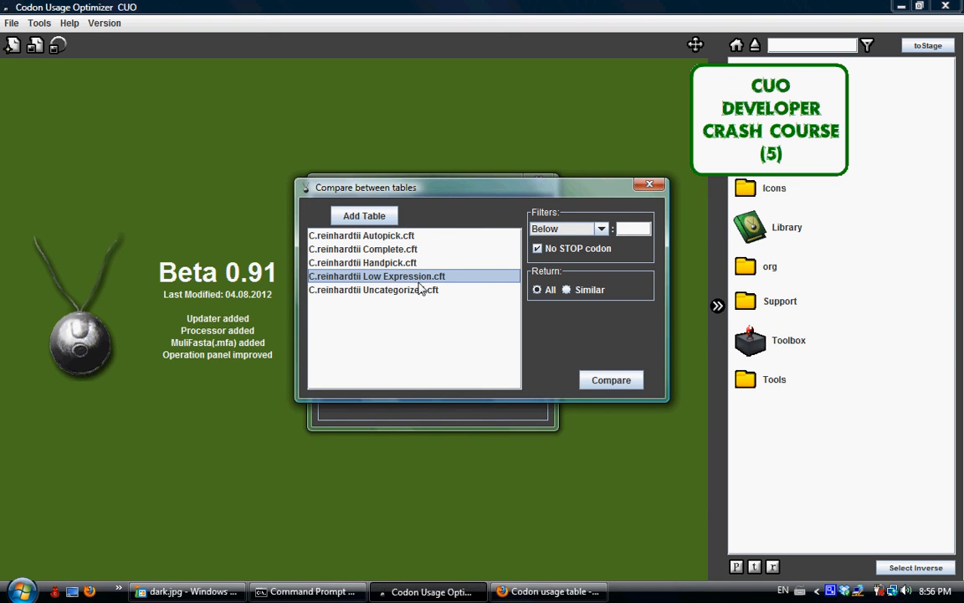
click(431, 290)
click(633, 231)
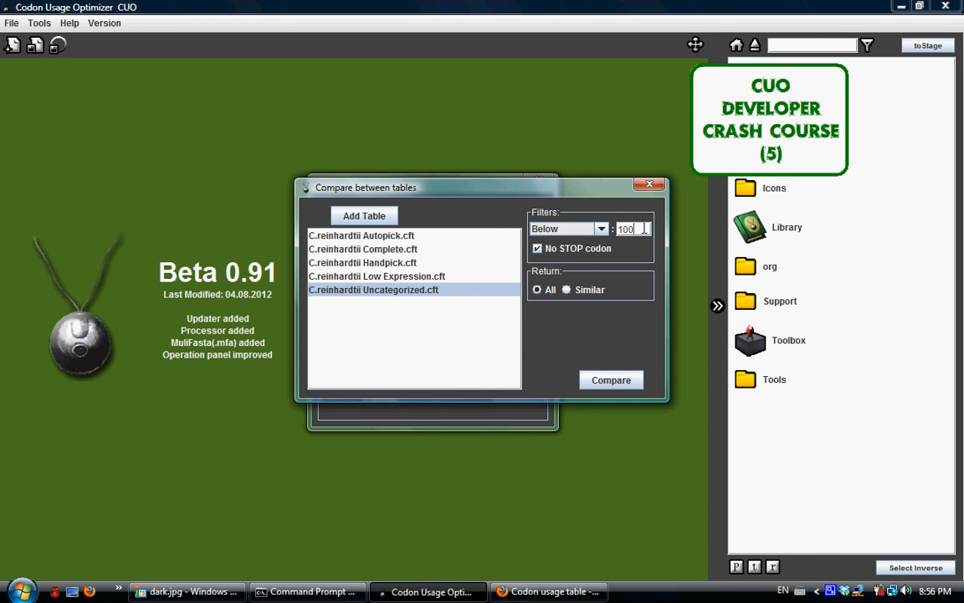
drag(617, 229, 646, 230)
click(645, 228)
Compare the five tables with STOP codons excluded and only Similar results returned, moving the results window beside the comparison settings.
click(582, 249)
click(540, 250)
click(569, 292)
click(614, 381)
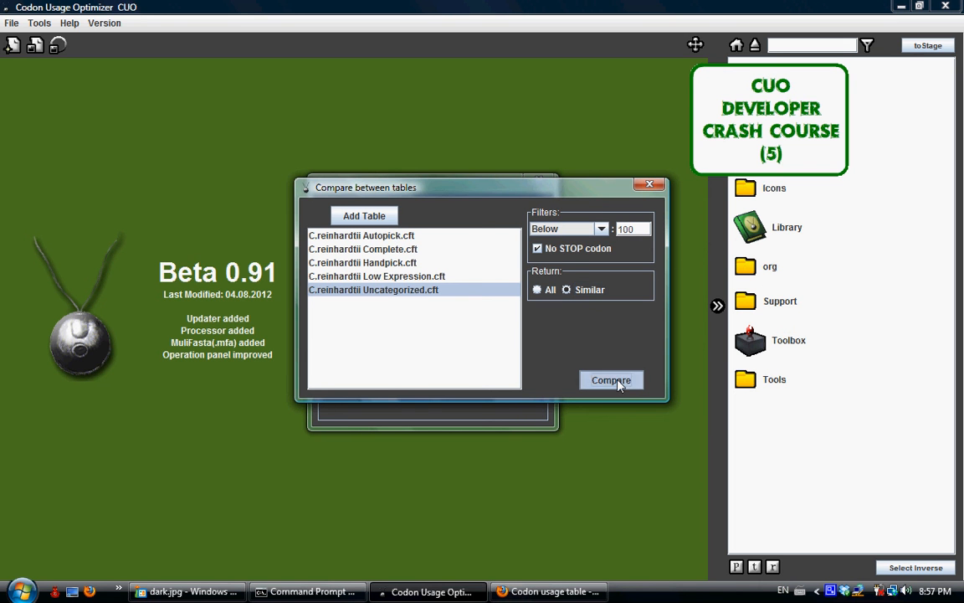
drag(403, 195, 156, 176)
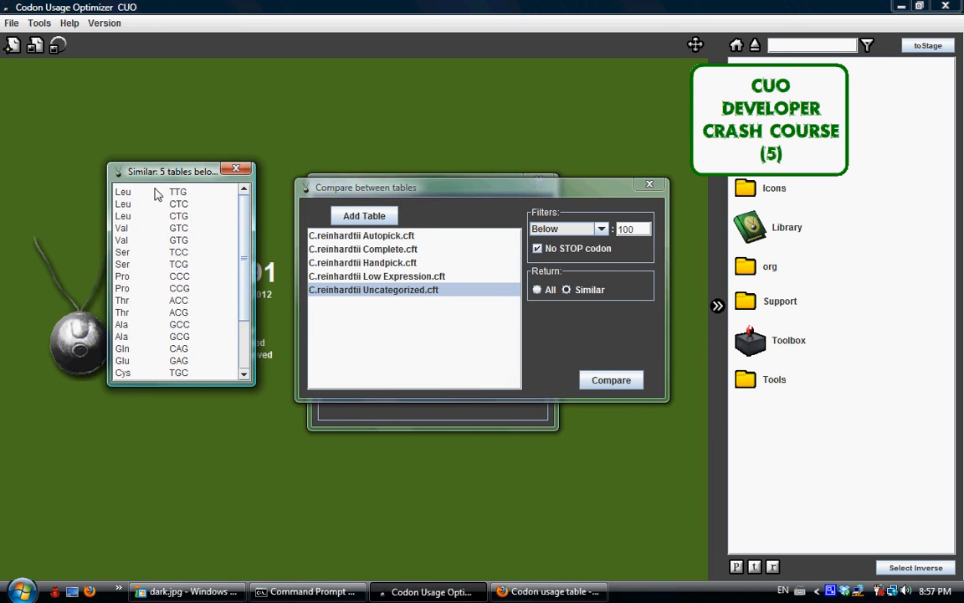
Examine the list of codons that fall below the threshold in all five tables, including the Arg and Ser entries, and close it.
scroll(198, 218, down, 2)
scroll(197, 239, up, 2)
drag(194, 219, 164, 242)
scroll(197, 222, down, 2)
click(206, 300)
drag(203, 333, 143, 324)
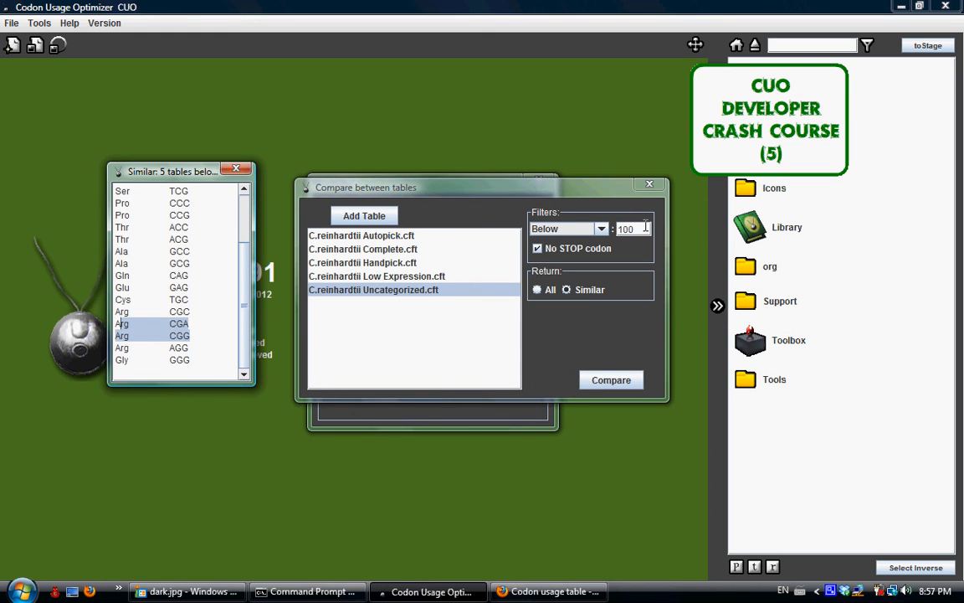
click(224, 249)
scroll(231, 258, up, 1)
scroll(231, 258, up, 2)
drag(190, 266, 84, 244)
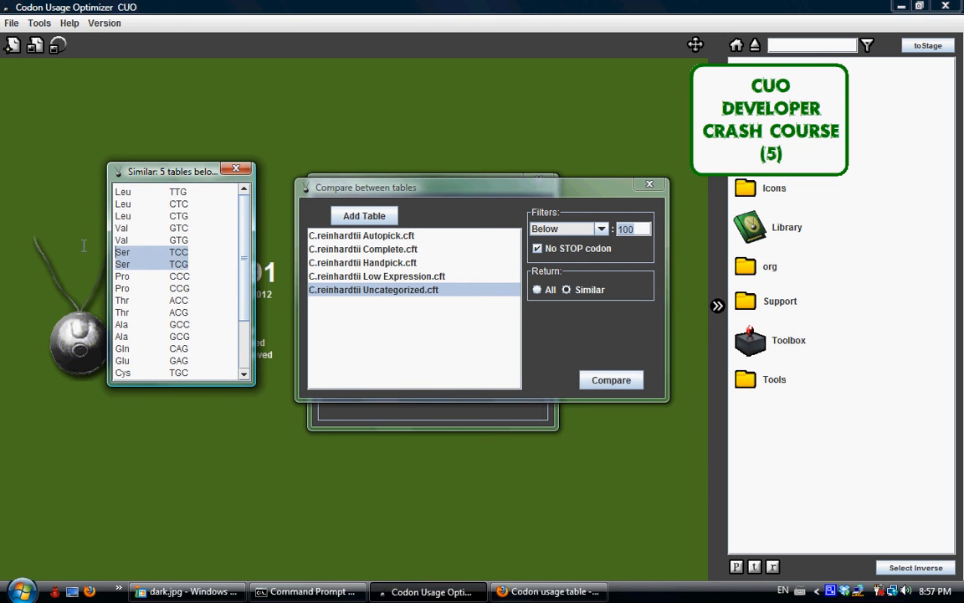
click(235, 168)
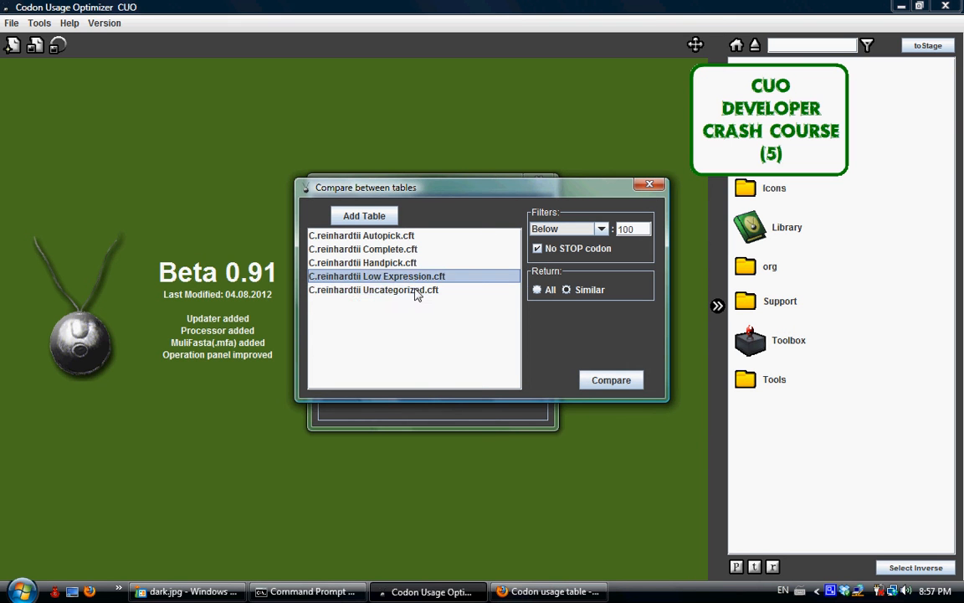
click(394, 263)
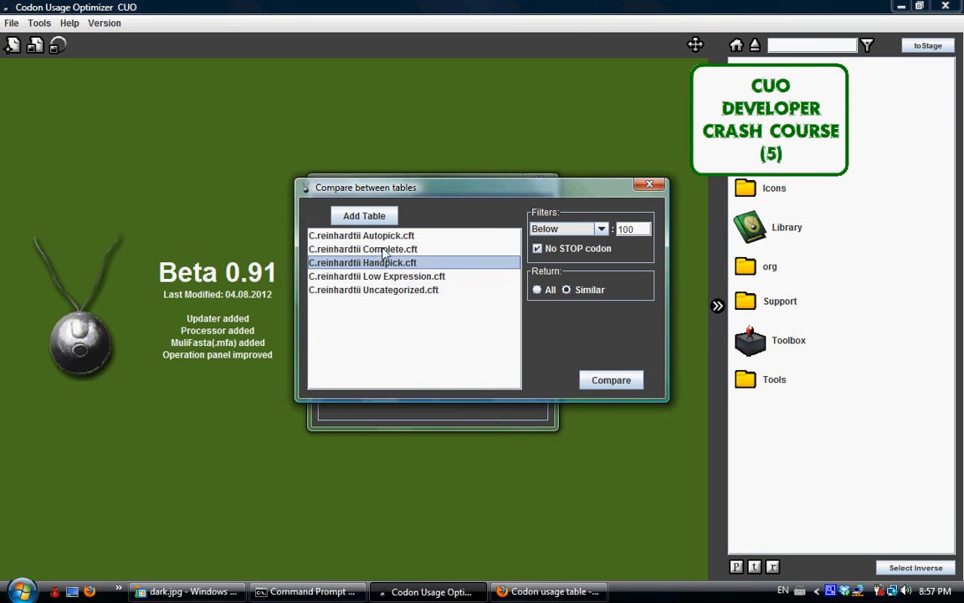
click(377, 237)
click(395, 263)
click(429, 278)
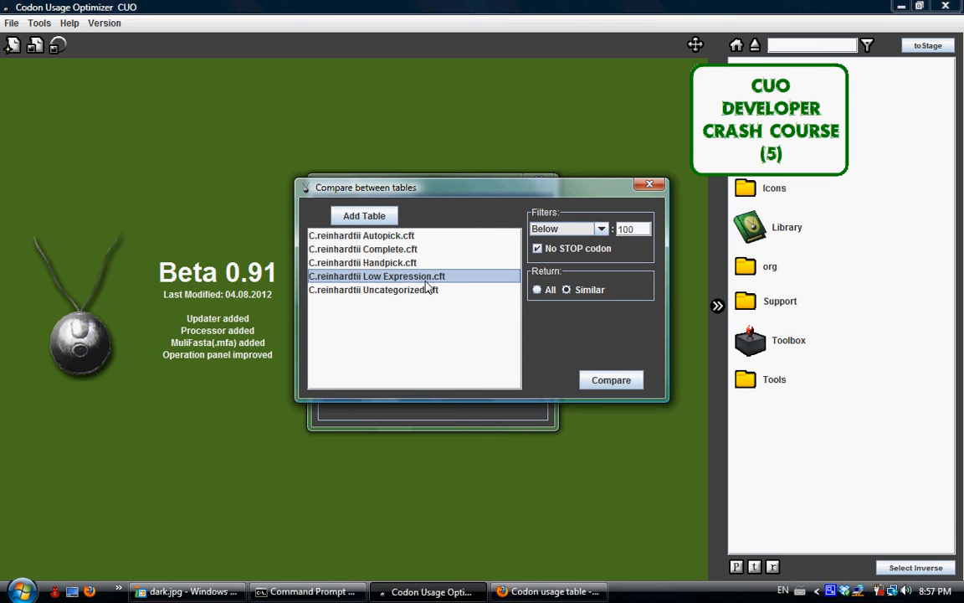
click(429, 290)
click(377, 265)
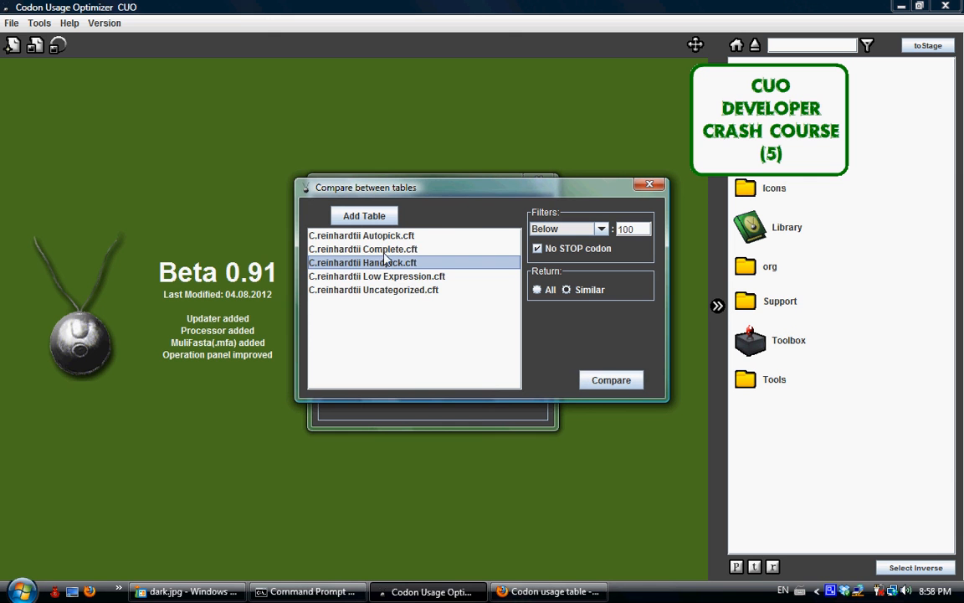
click(355, 247)
click(407, 264)
click(413, 276)
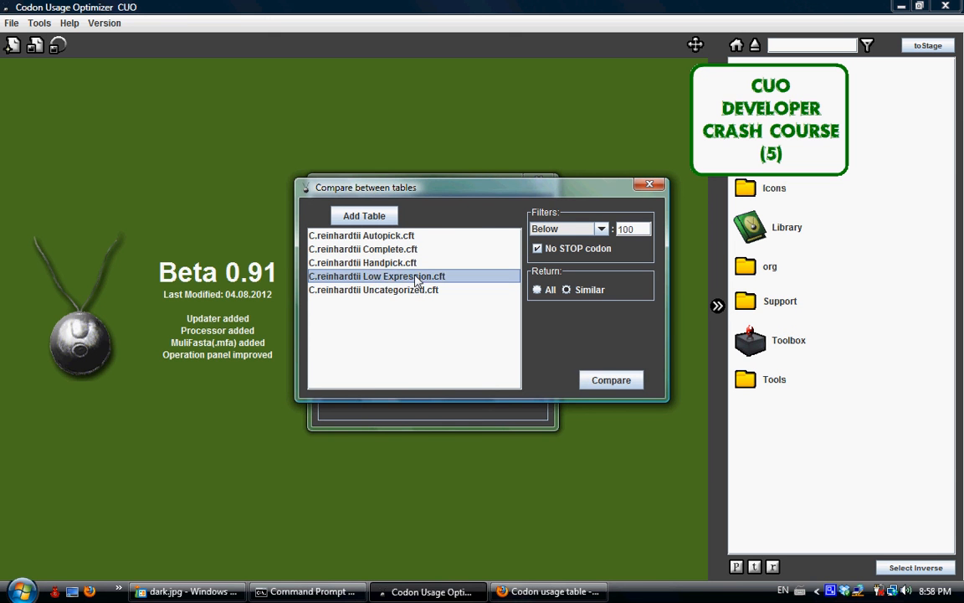
click(431, 292)
click(423, 277)
click(399, 263)
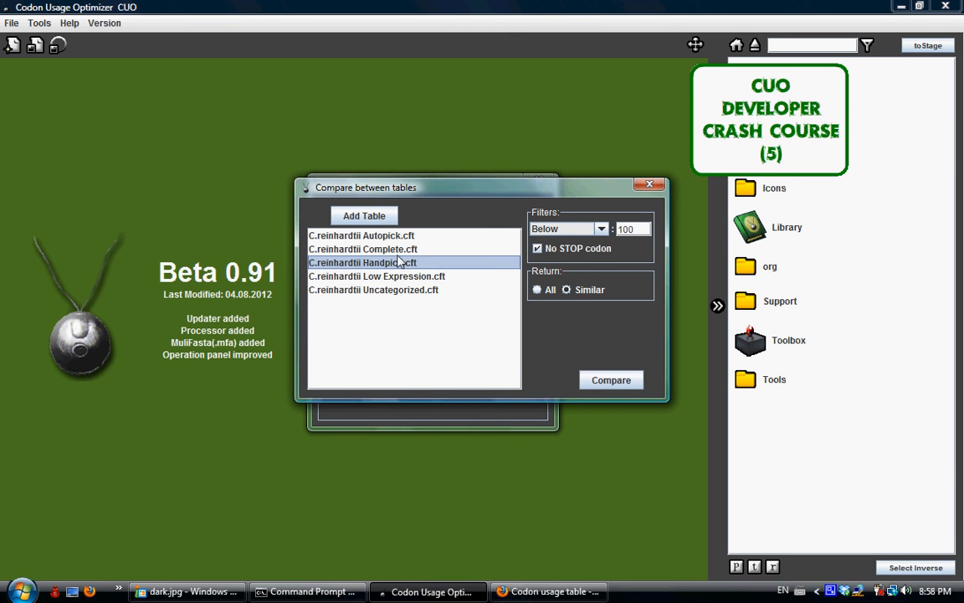
click(400, 248)
click(399, 237)
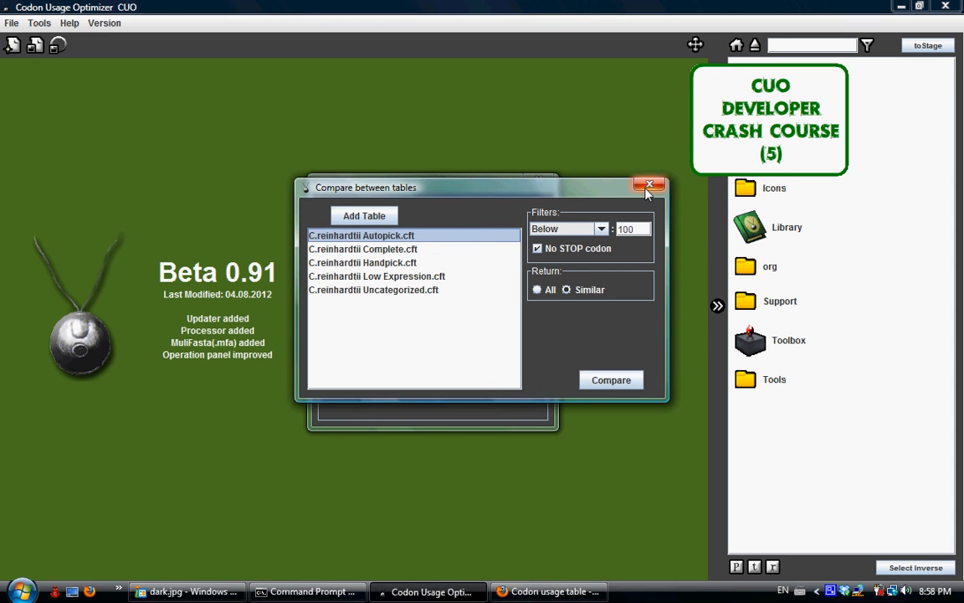
Close the table comparison window and move the Processor window higher up.
drag(442, 192, 381, 199)
click(584, 194)
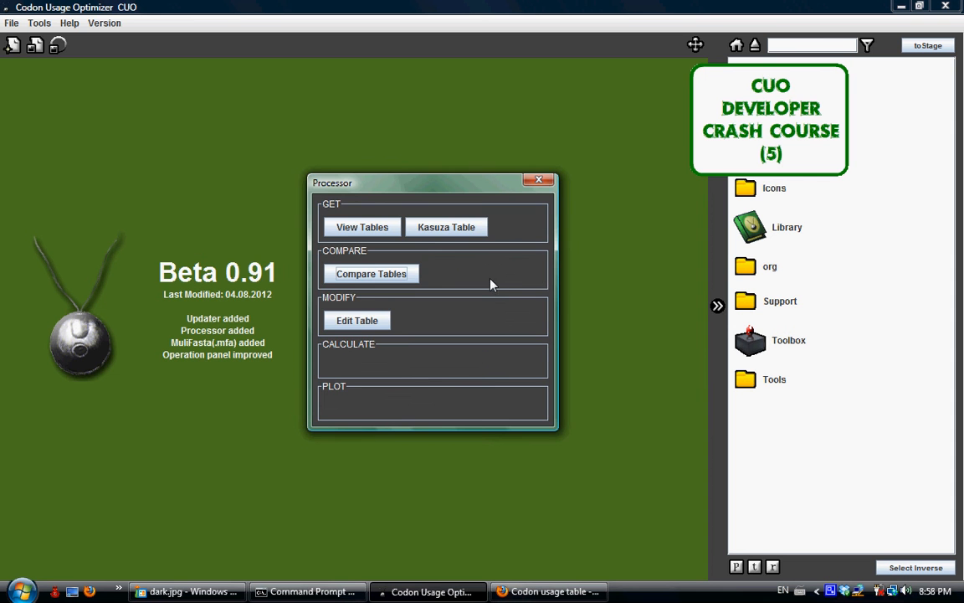
drag(469, 178, 461, 137)
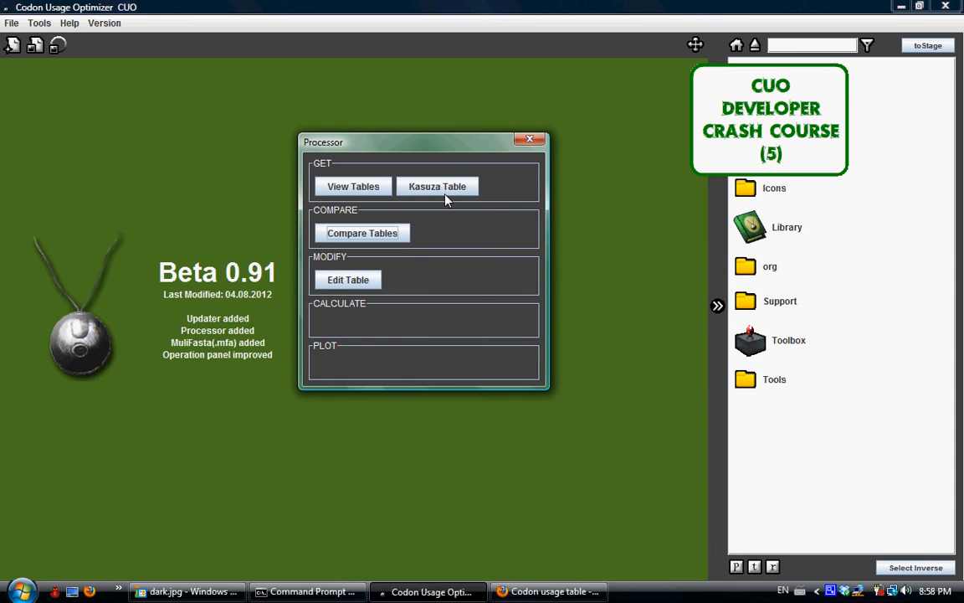
Open an empty Edit Table window from the Processor and reposition it on the workspace.
click(362, 282)
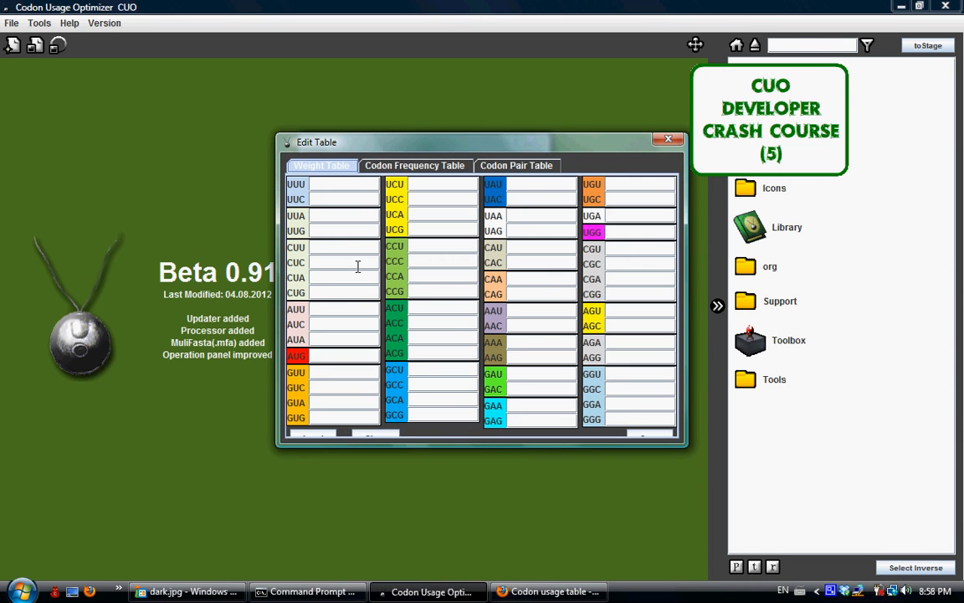
drag(553, 151, 488, 230)
click(456, 198)
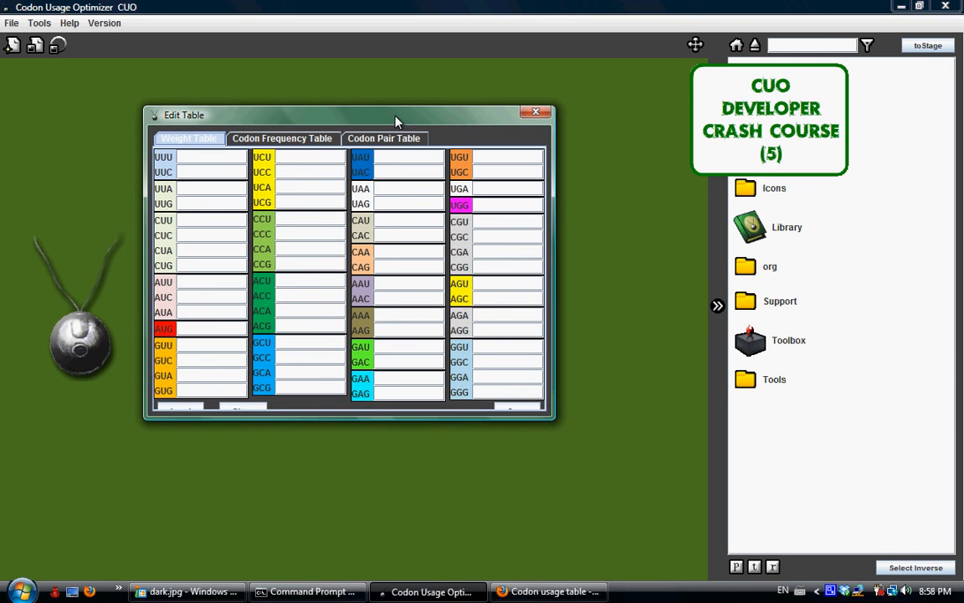
Enlarge and reposition the Edit Table window, and load the bbb.wt weight table into it.
drag(552, 419, 611, 446)
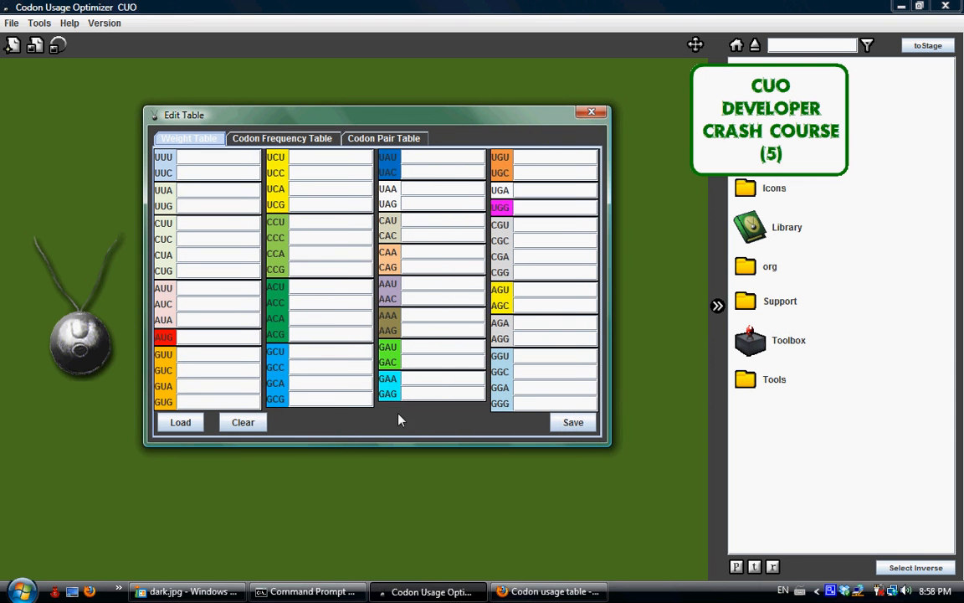
drag(486, 124, 504, 97)
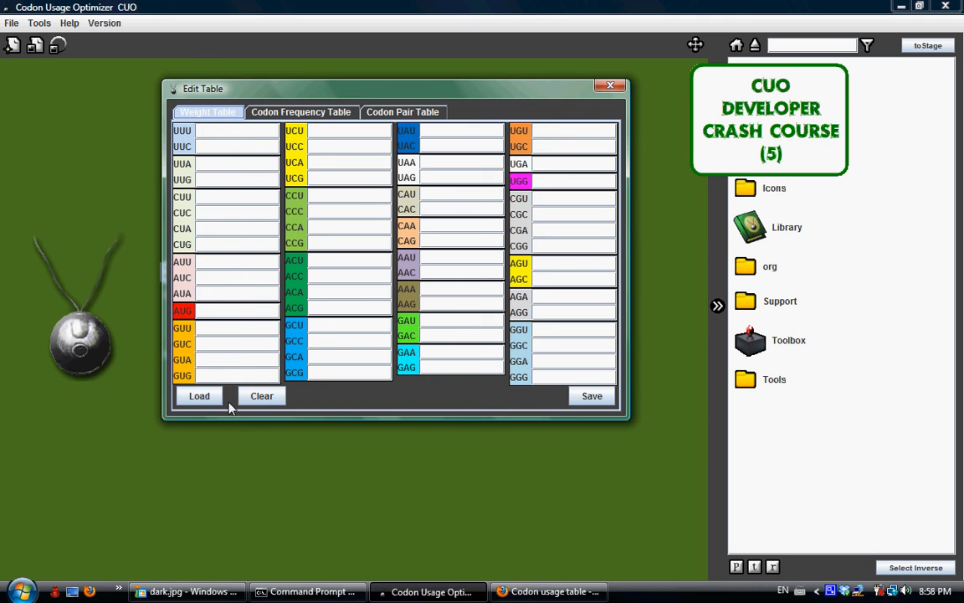
click(205, 396)
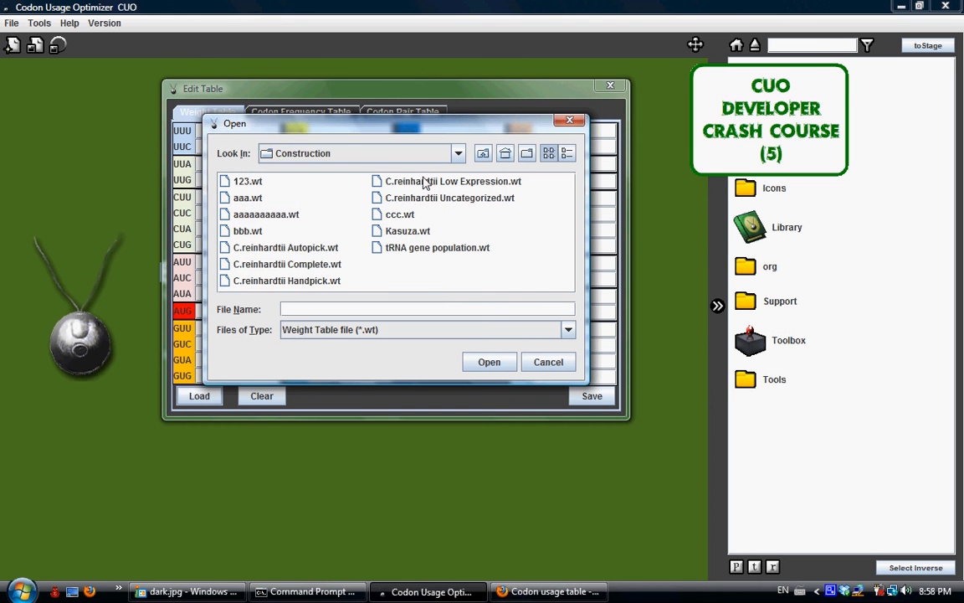
click(302, 264)
click(300, 248)
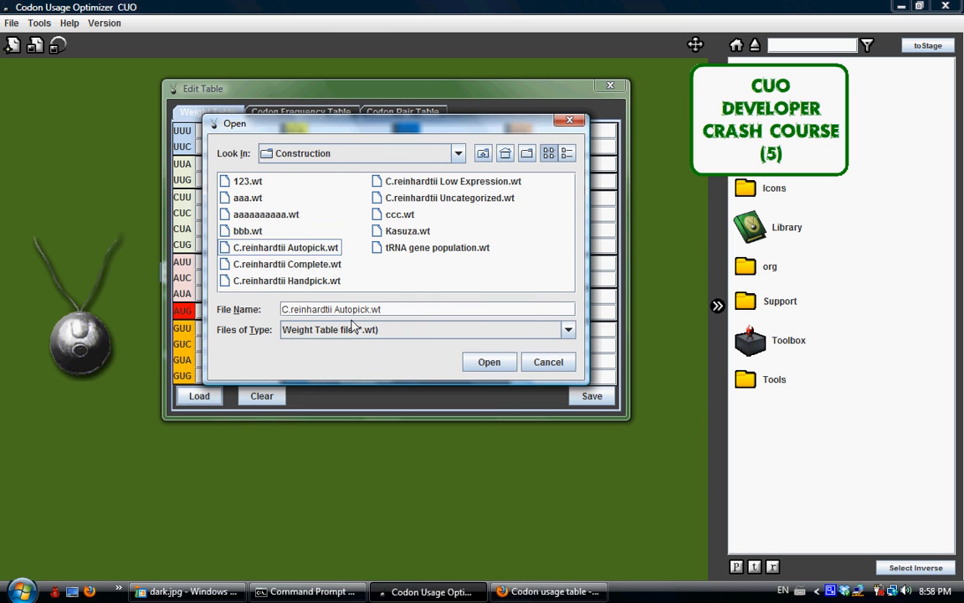
click(360, 335)
click(373, 333)
click(289, 247)
click(288, 290)
click(297, 265)
click(292, 248)
click(508, 283)
click(280, 264)
click(252, 248)
click(226, 231)
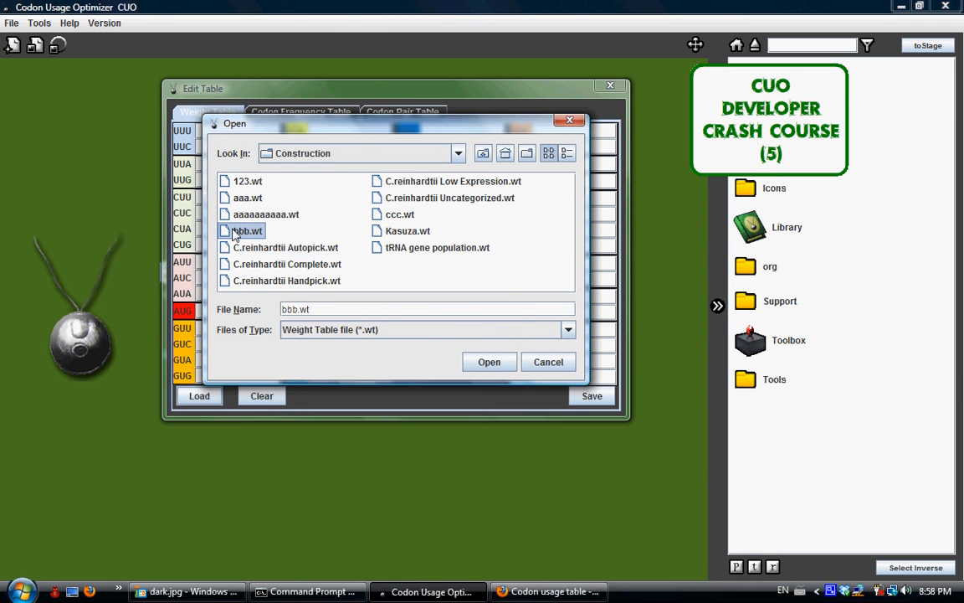
click(490, 363)
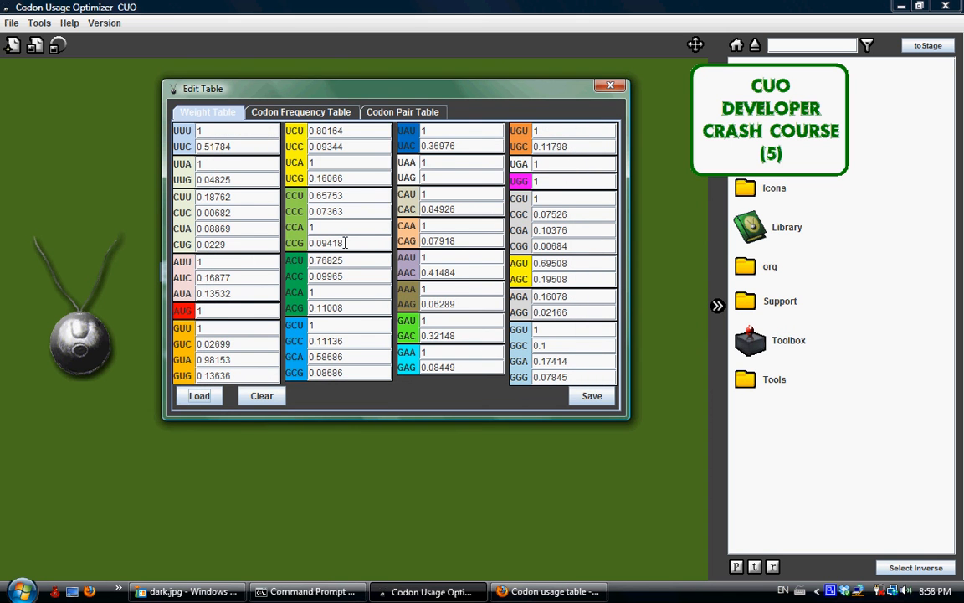
Set the weight of codon GAU to 0 and the weight of codon UUG to 0.5.
drag(460, 322, 345, 310)
drag(231, 177, 151, 165)
text(0)
Choose bbb.wt as the file for saving the edited weight table, and cancel the save.
click(596, 399)
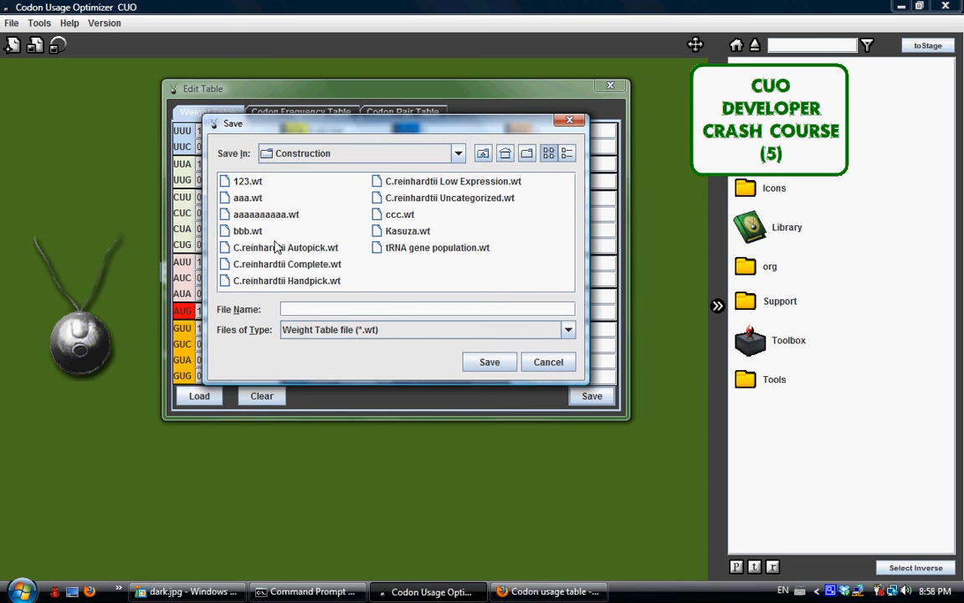
click(239, 231)
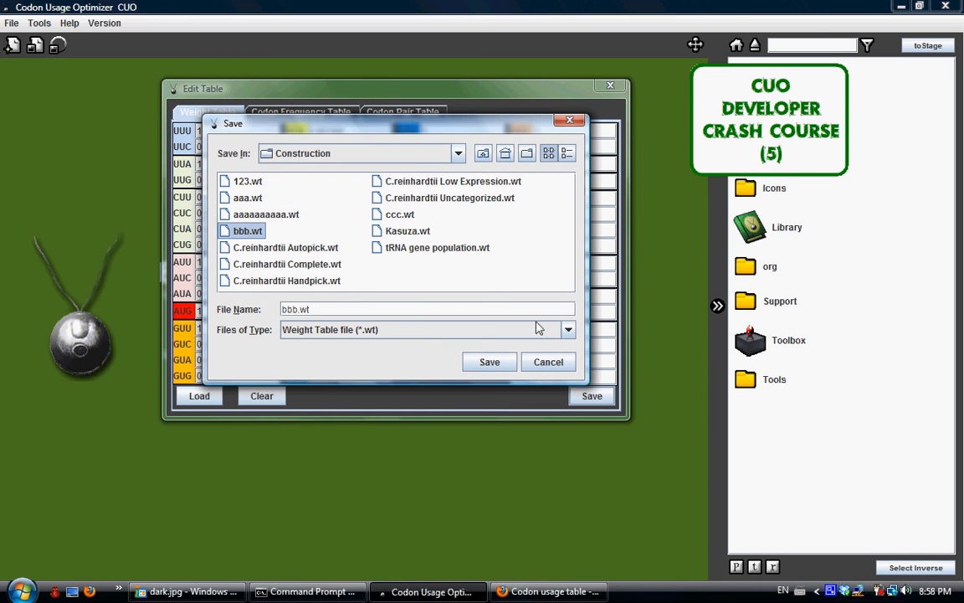
click(548, 362)
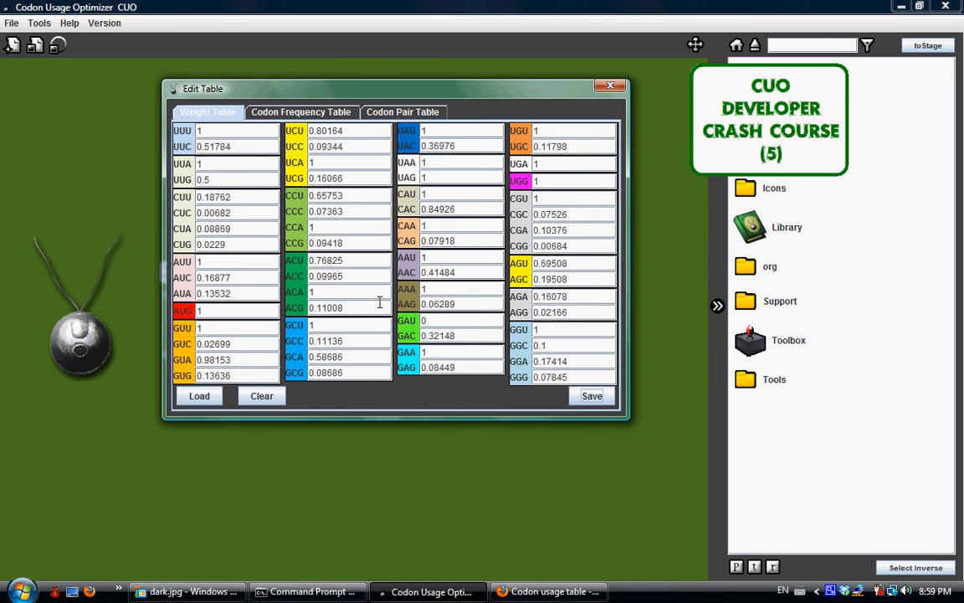
View the empty codon frequency and codon pair table editors, and close the Edit Table window.
click(300, 112)
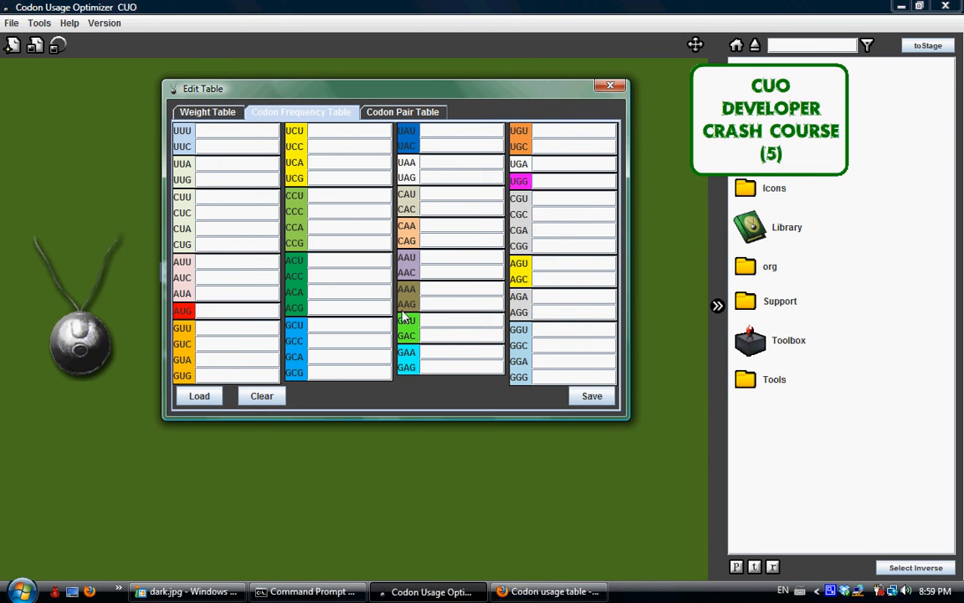
click(477, 227)
click(413, 115)
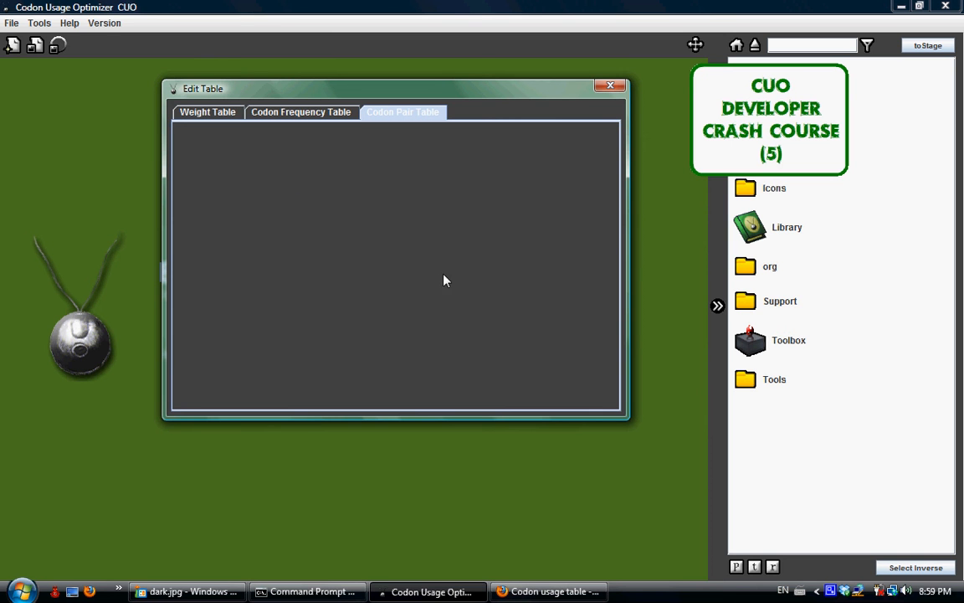
click(610, 86)
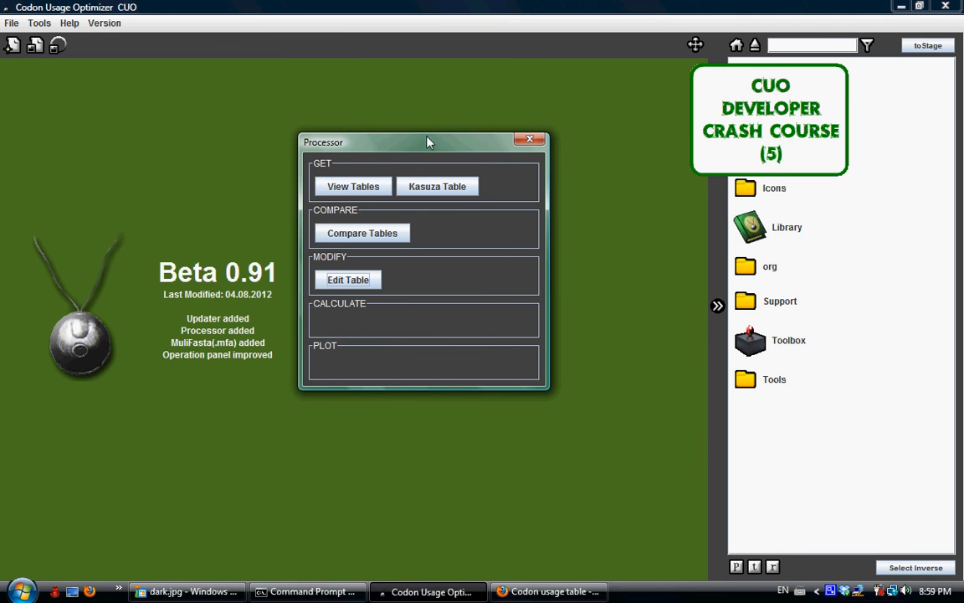
Move the Processor window higher on the workspace, beside the pendant image.
drag(428, 147, 229, 173)
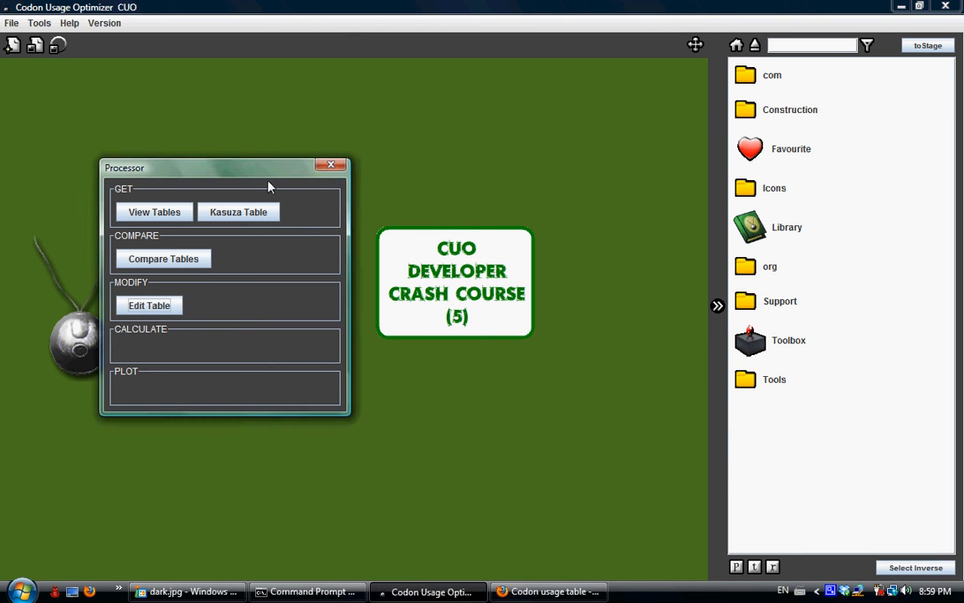
drag(246, 164, 240, 125)
drag(300, 127, 337, 116)
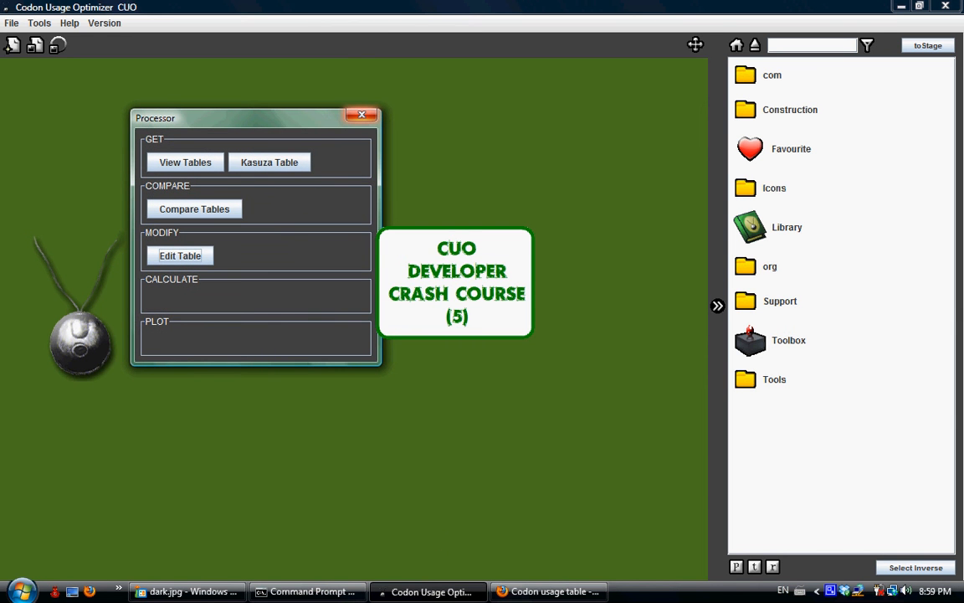